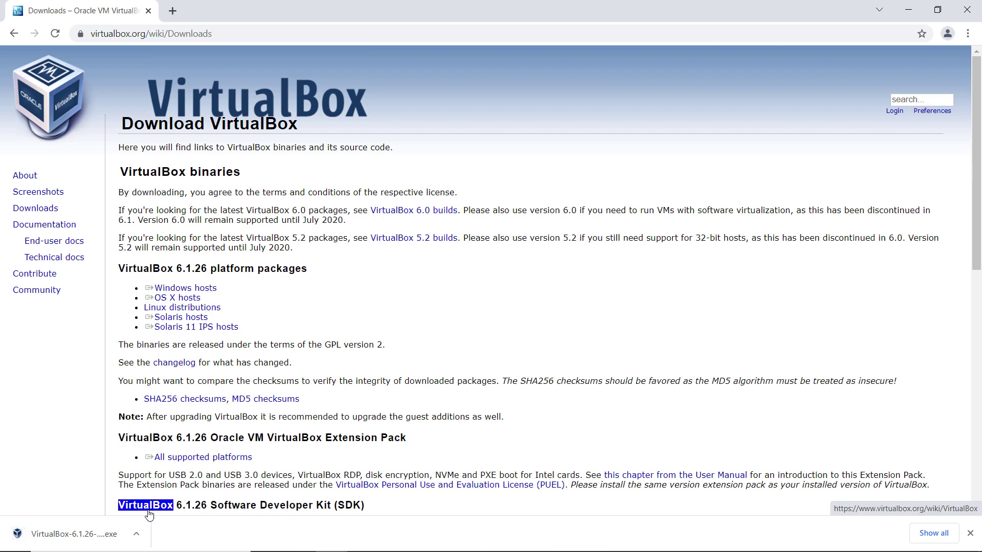
Show the downloaded VirtualBox 6.1.26 installer in its folder and launch it.
click(140, 541)
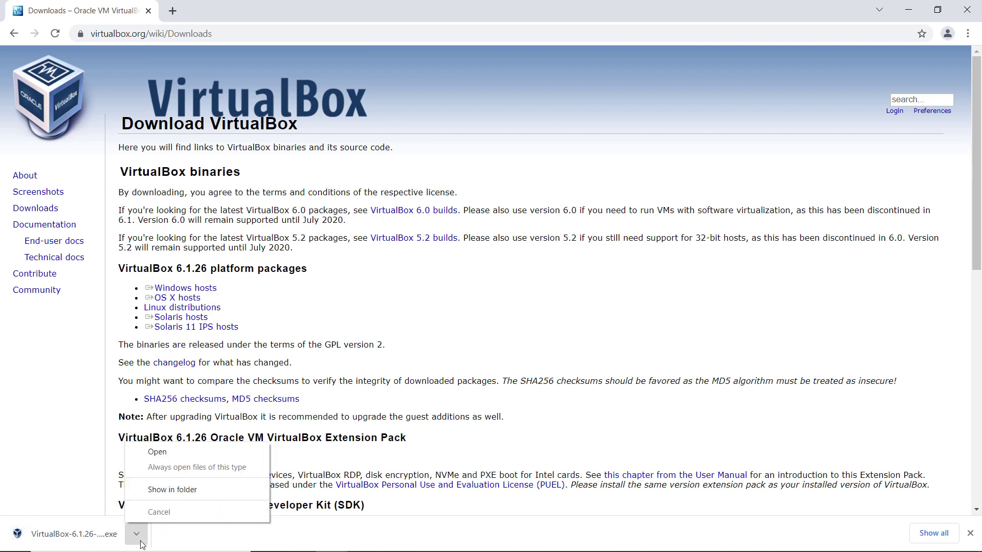
click(159, 490)
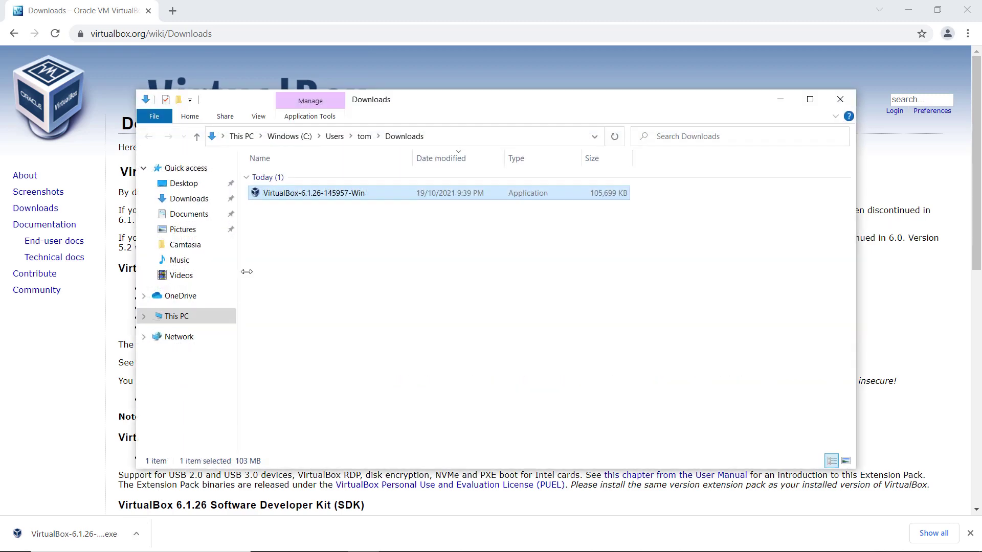
double_click(376, 191)
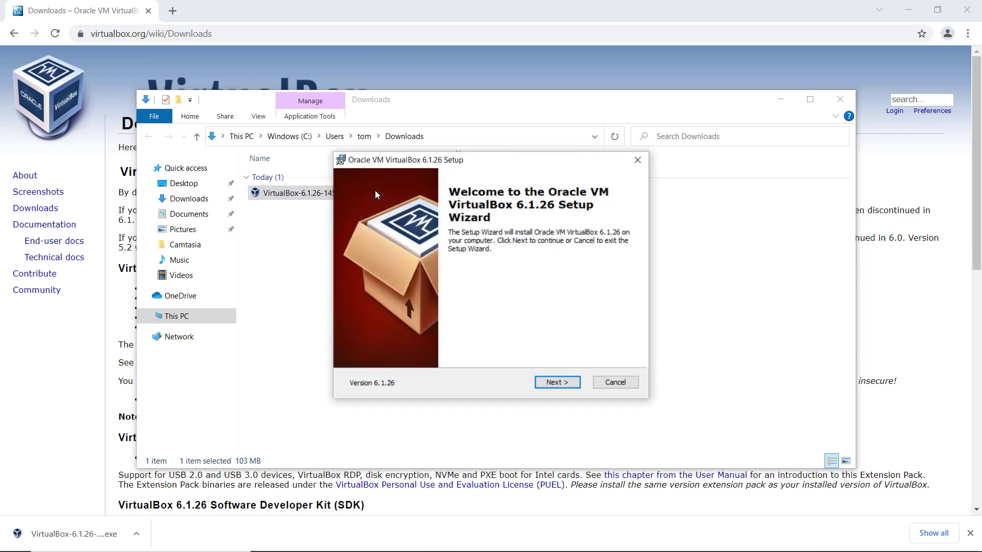
Install Oracle VM VirtualBox 6.1.26 with the default options, accepting the network interface reset, and start it when setup finishes.
click(553, 382)
click(553, 381)
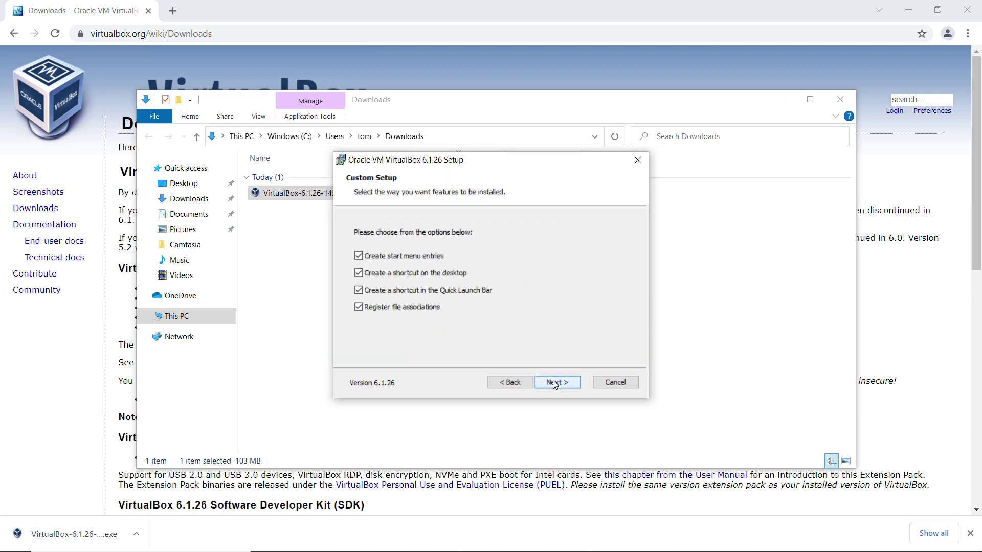
click(554, 382)
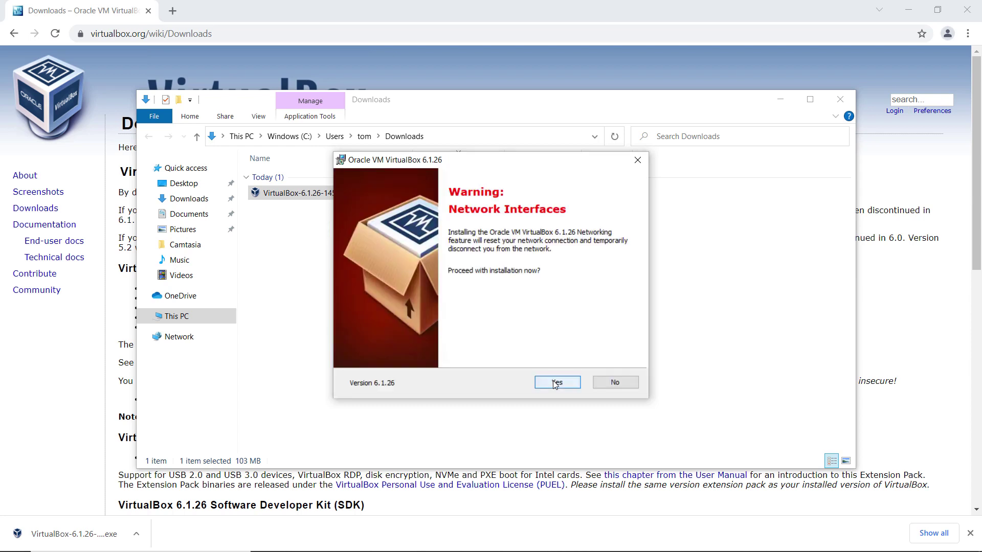
click(554, 383)
click(553, 381)
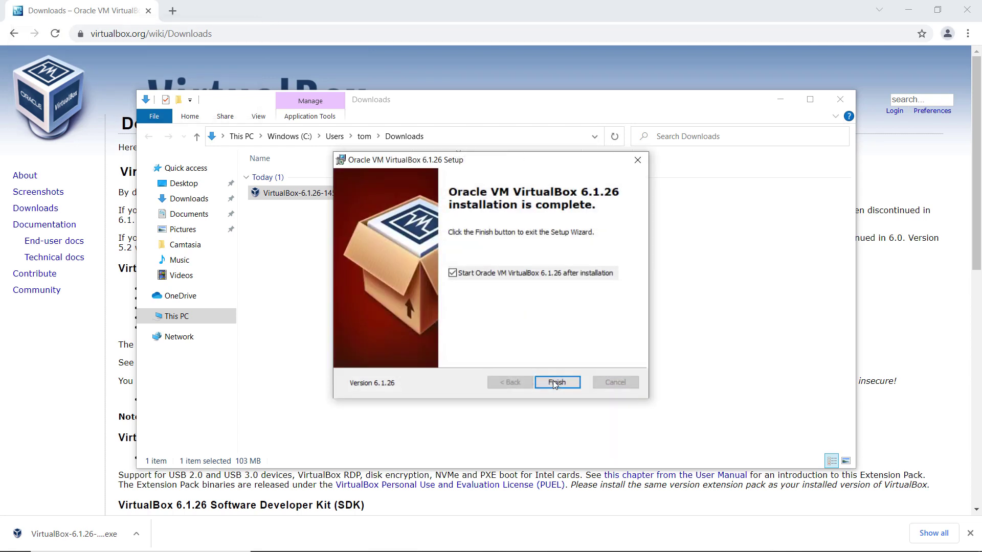
click(558, 384)
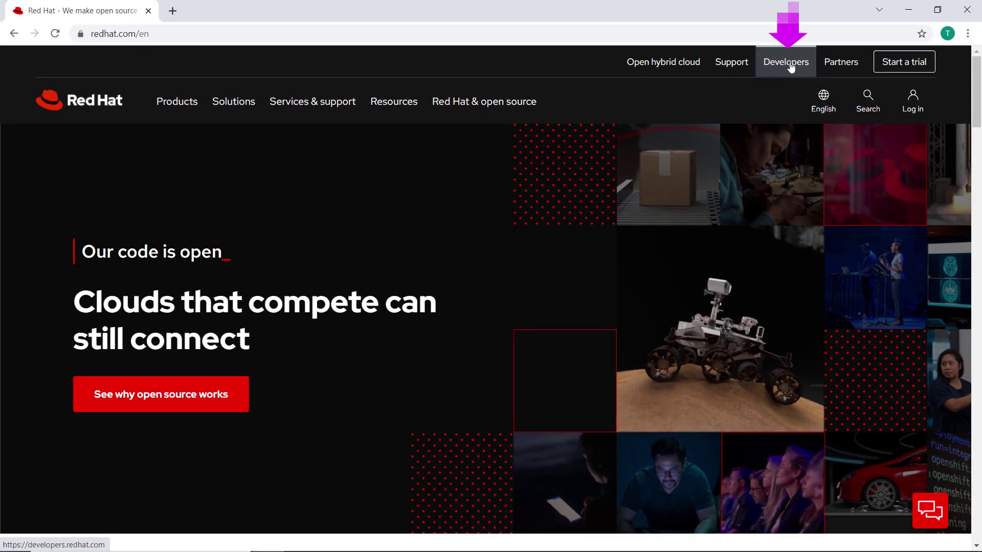
Go from the Red Hat site to its developer portal, open the account registration form and go through its fields.
click(792, 67)
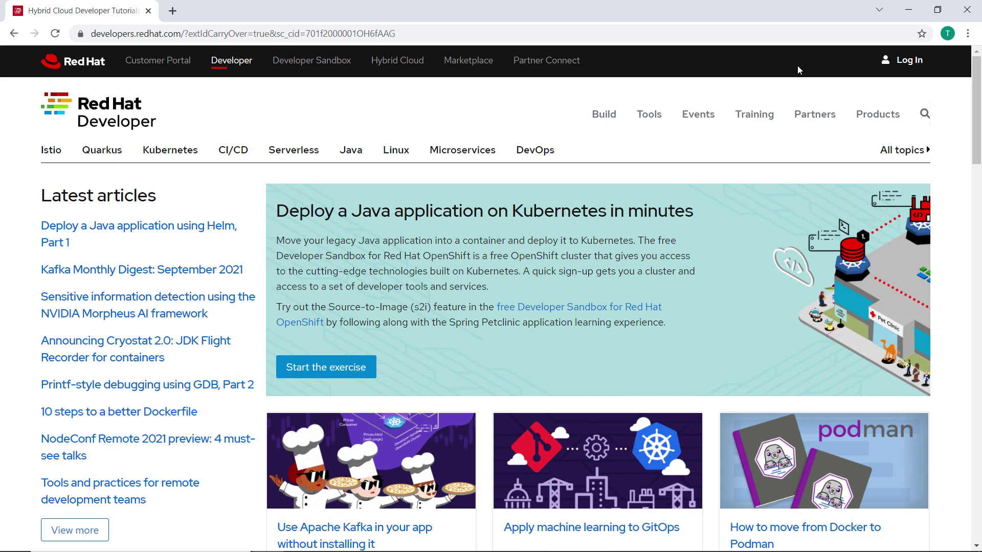
click(903, 72)
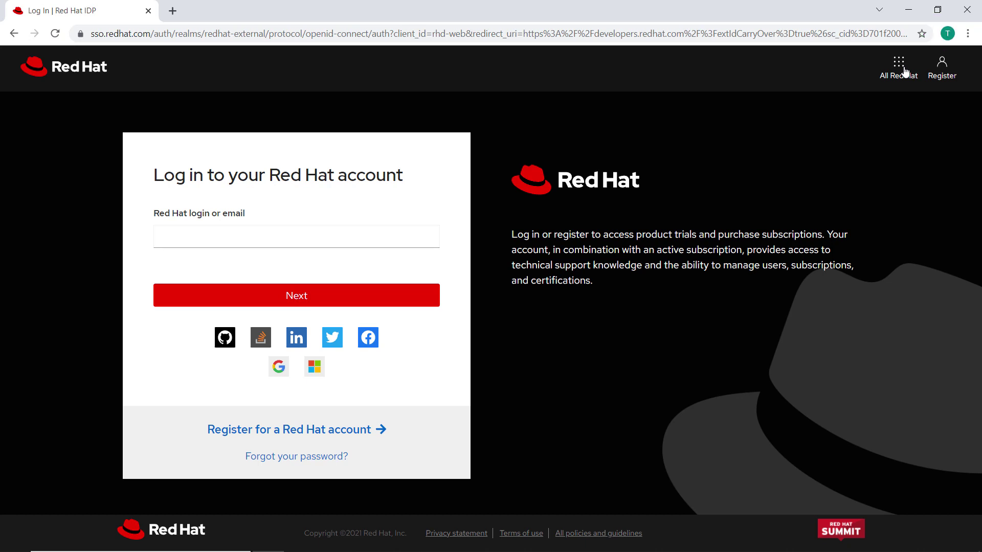
click(944, 80)
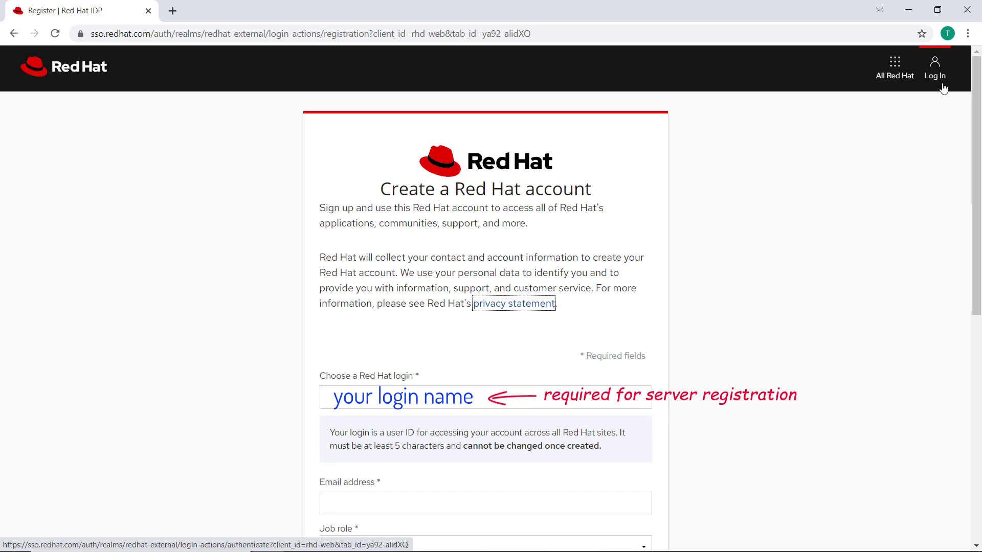
scroll(977, 111, down, 1)
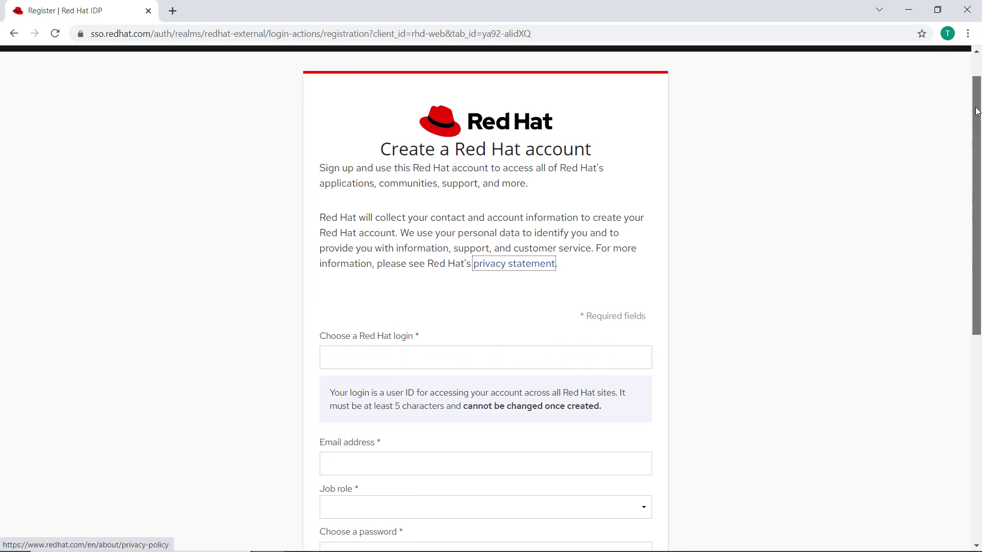
drag(978, 112, 974, 268)
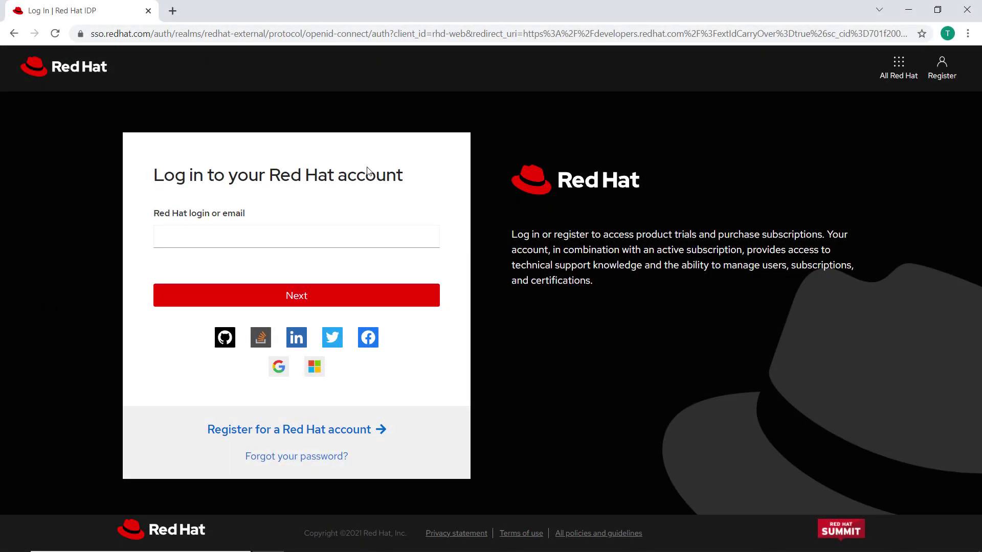
Log in to the Red Hat account by entering the account's login or email and the account password.
click(297, 236)
key(ctrl+v)
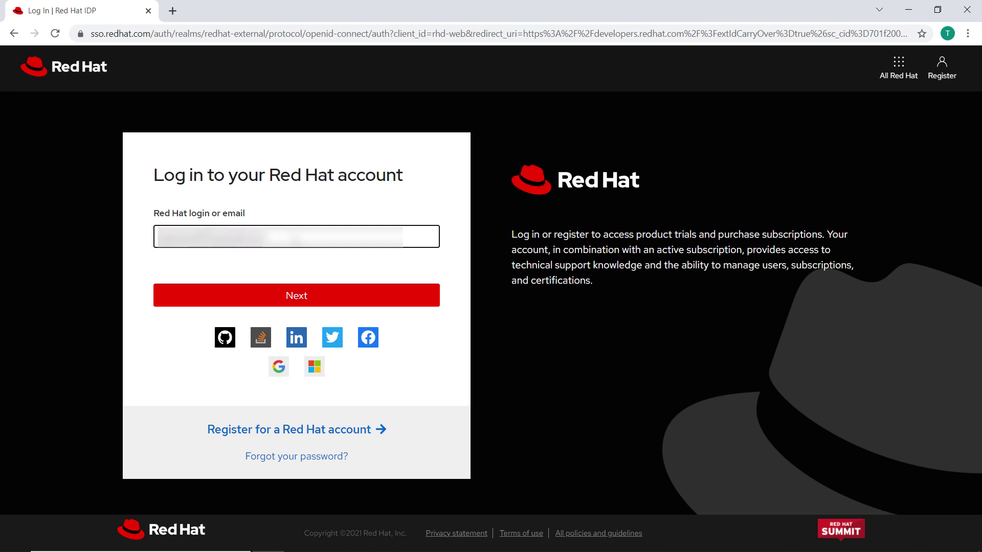
click(302, 300)
text(********)
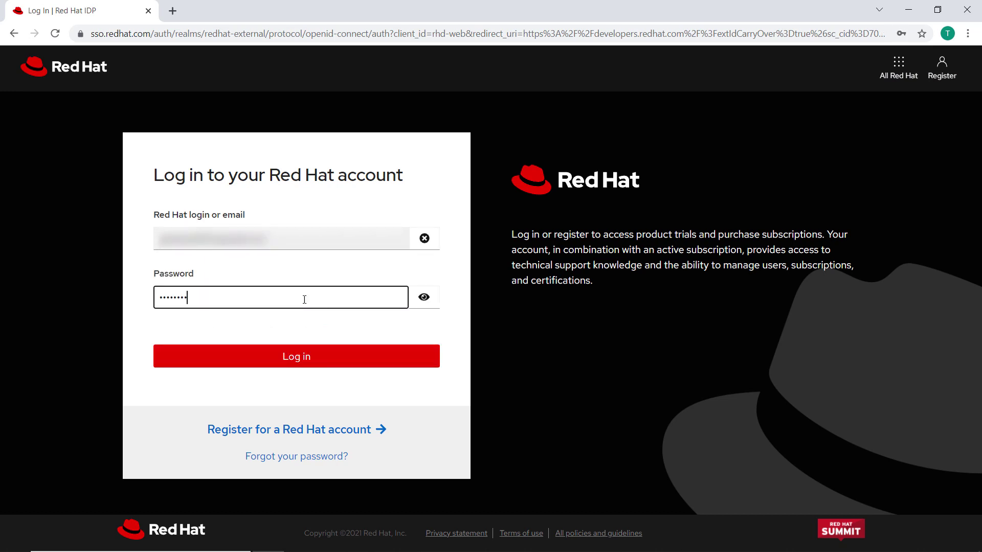
click(329, 362)
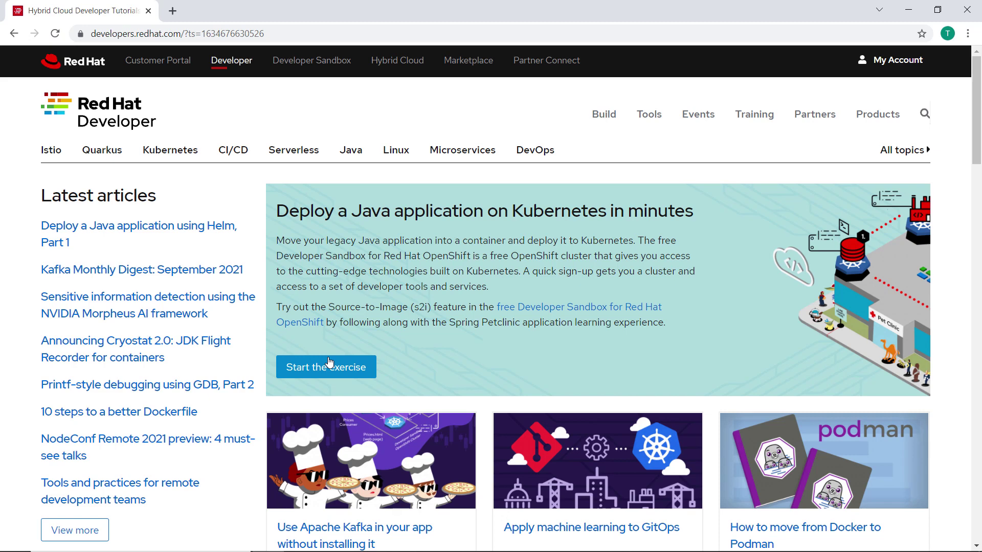
Download RHEL from the portal's Linux topic, submitting the requested profile details, and show rhel-8.4-x86_64-dvd.iso in its folder.
click(395, 151)
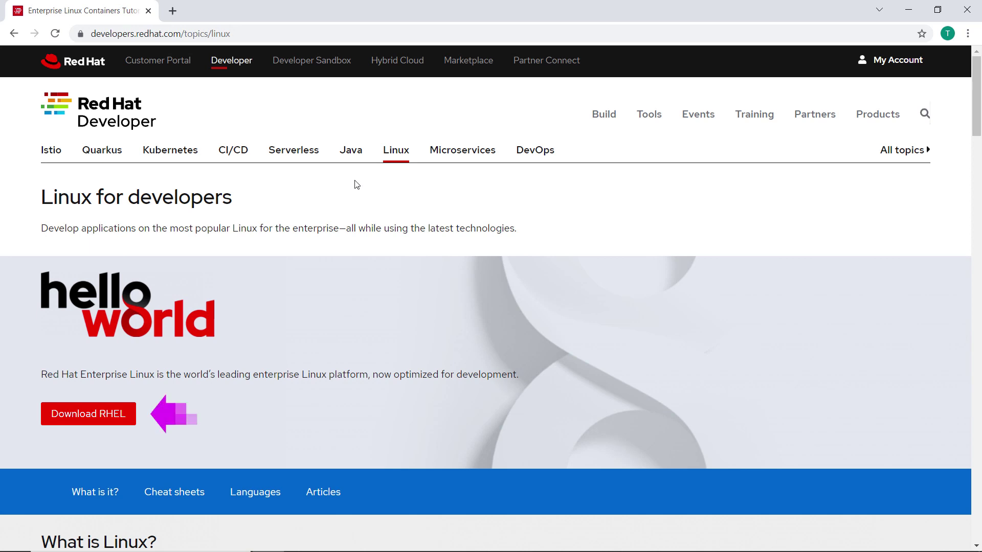
click(132, 426)
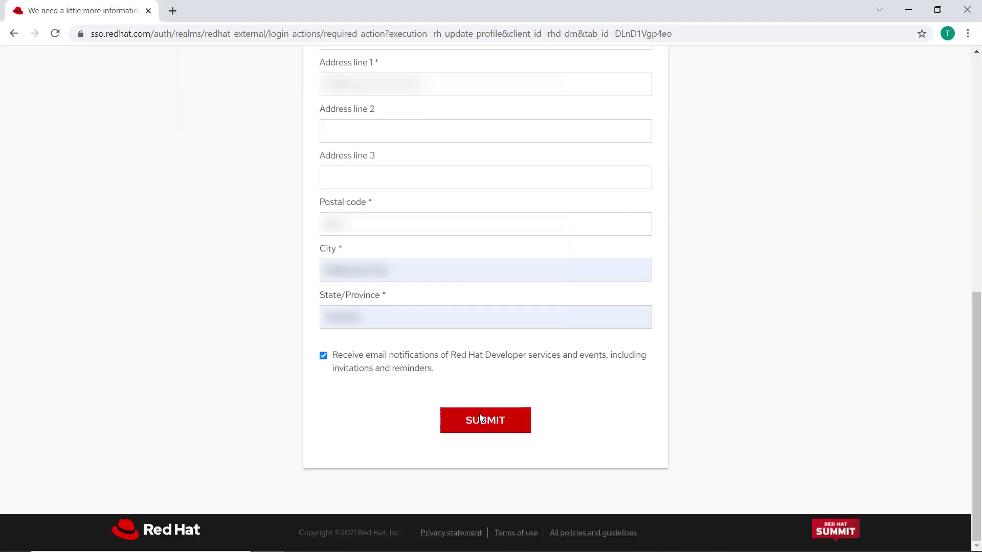
click(481, 417)
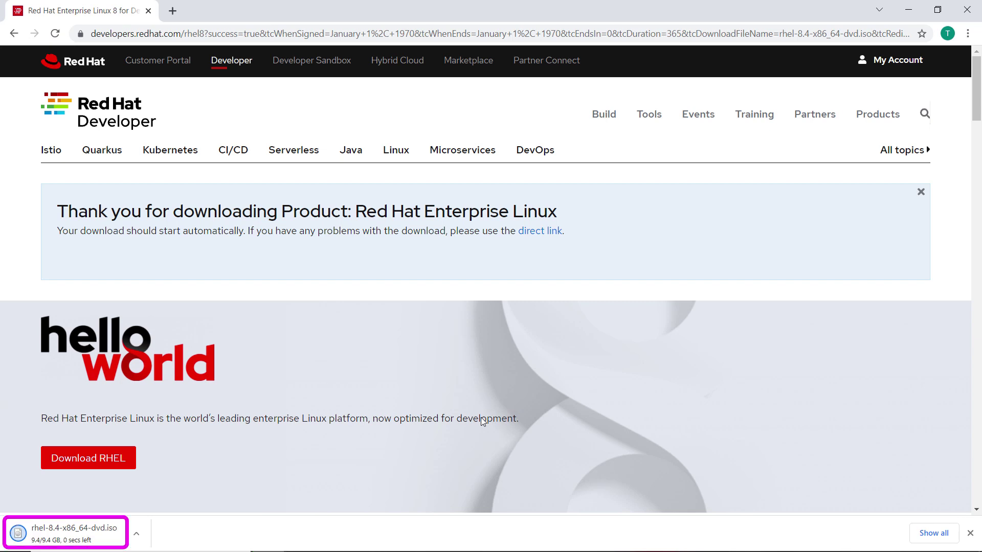
click(136, 537)
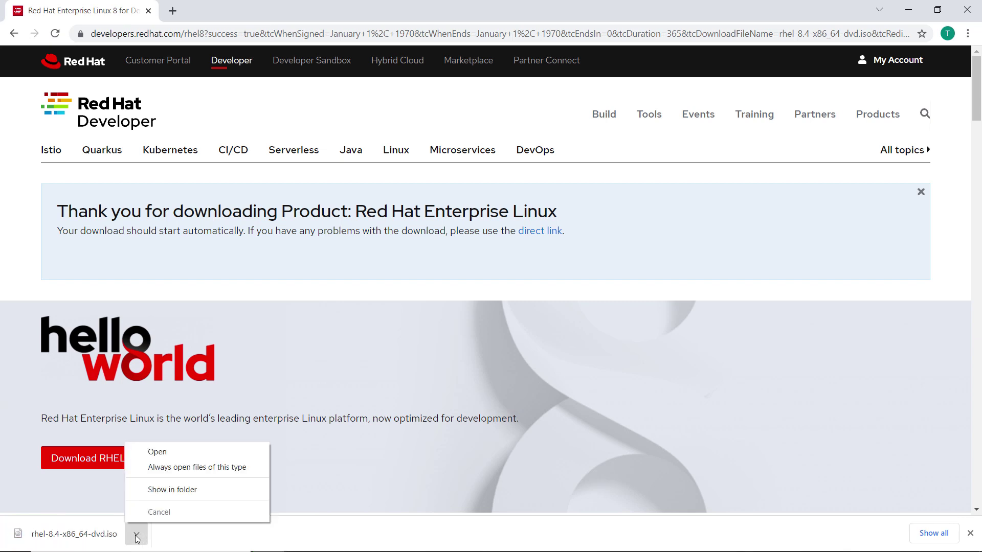
click(167, 492)
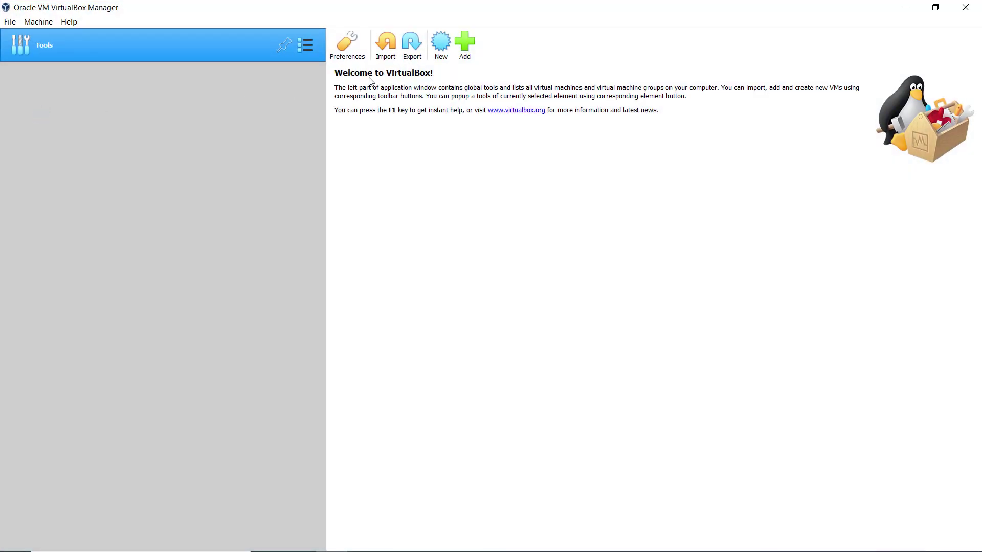
In VirtualBox Manager, start a new virtual machine named redhat1 with type Linux and version Red Hat (64-bit).
click(442, 42)
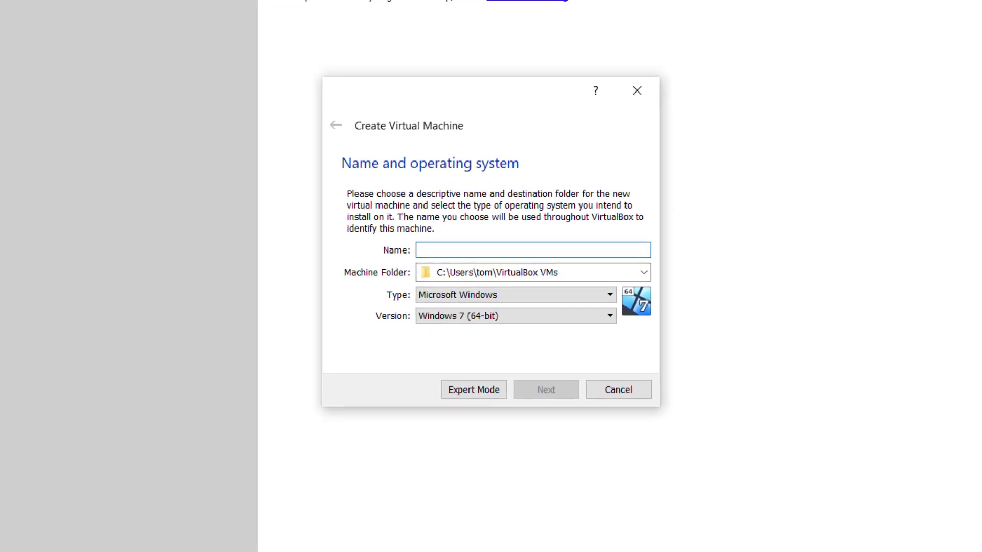
text(redha)
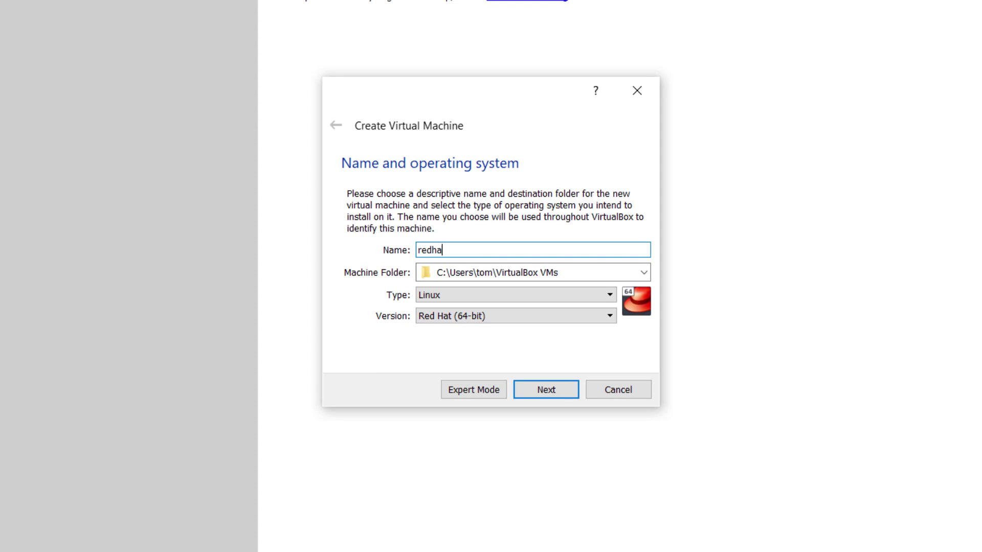
text(t1)
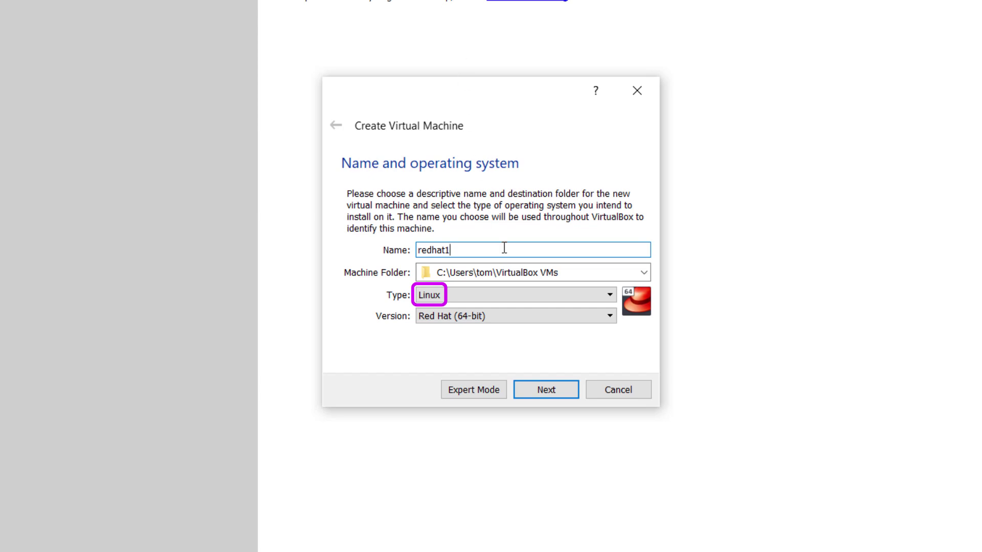
click(575, 391)
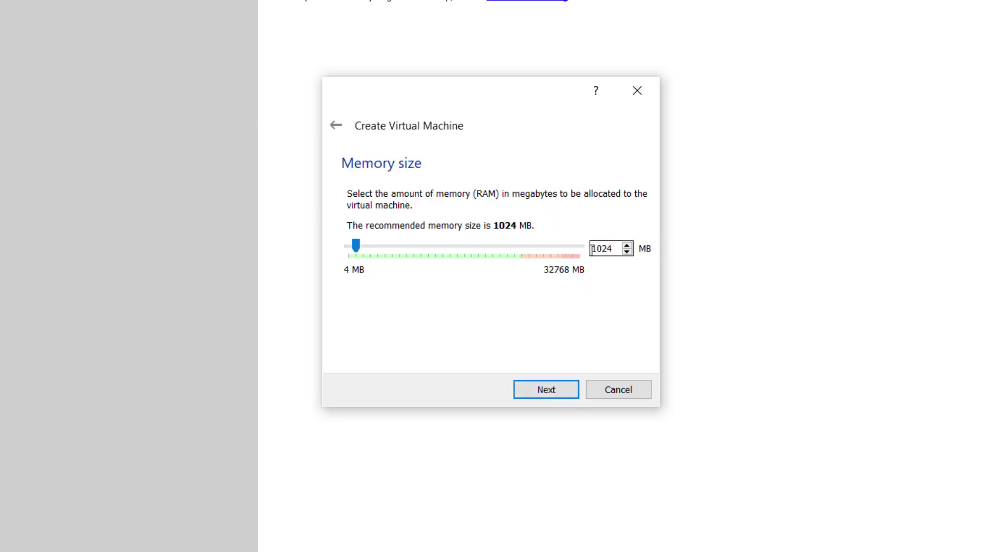
Allocate 4096 MB of memory to the virtual machine and choose to create a virtual hard disk.
drag(592, 249, 615, 254)
text(4096)
click(573, 395)
click(573, 393)
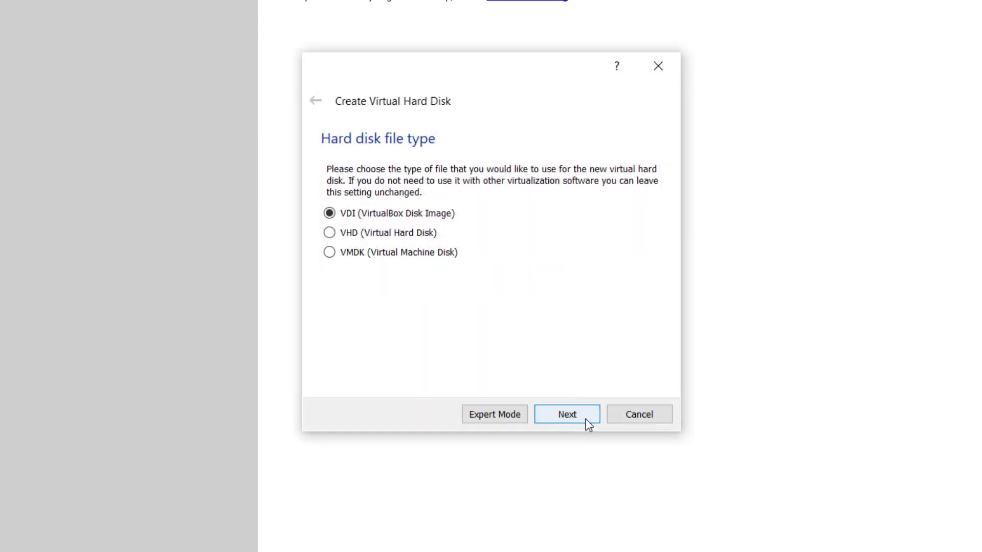
Create the virtual hard disk as a dynamically allocated VDI file with a size of 50 GB.
click(588, 424)
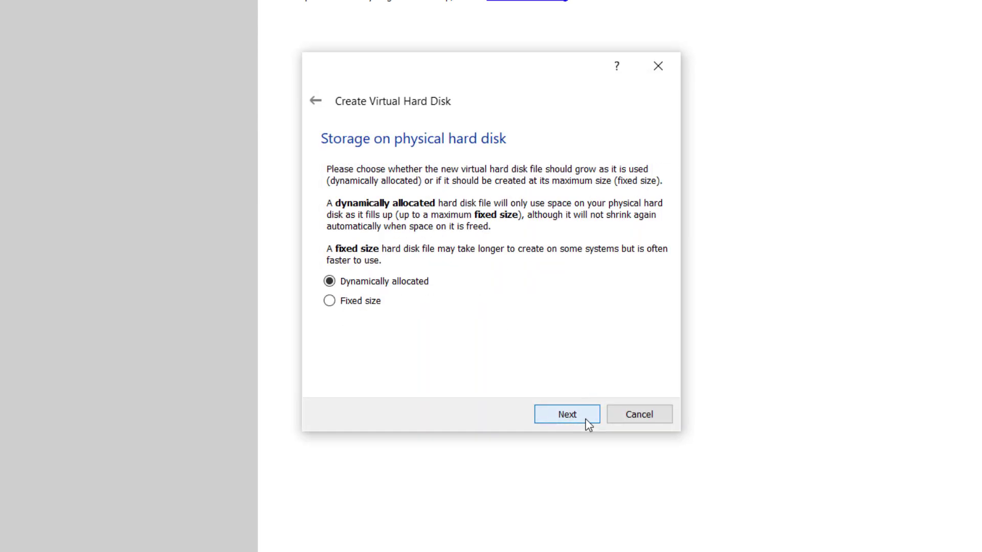
click(588, 424)
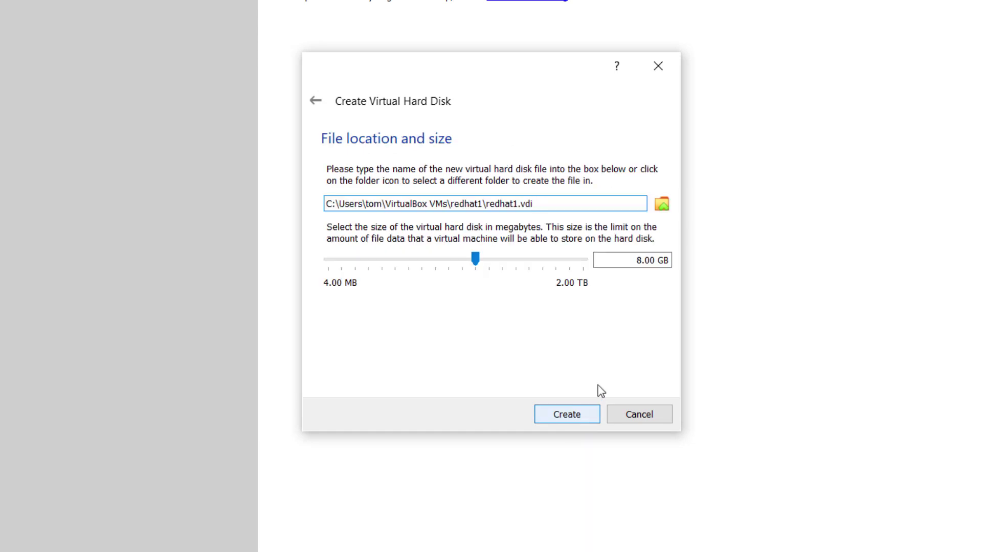
click(634, 262)
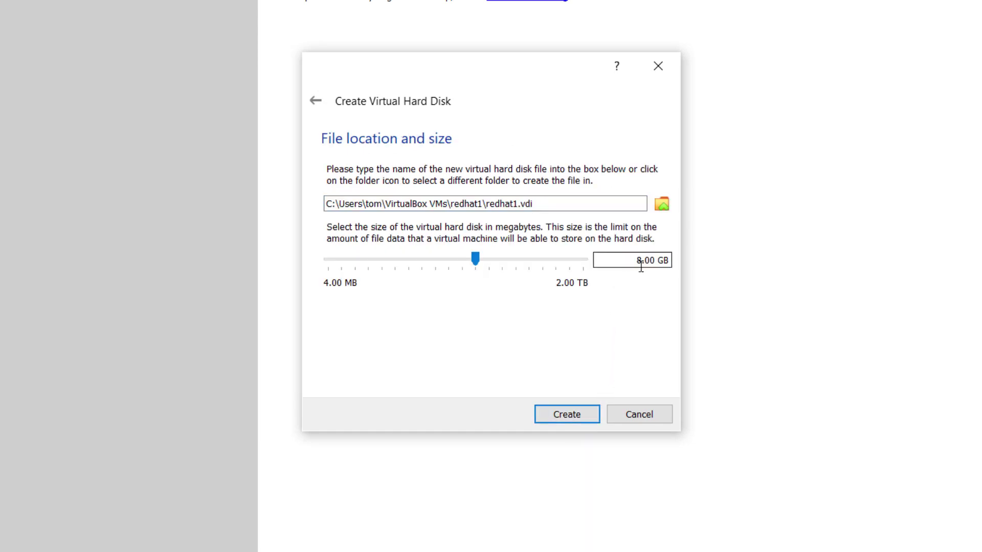
double_click(640, 262)
text(50)
click(595, 414)
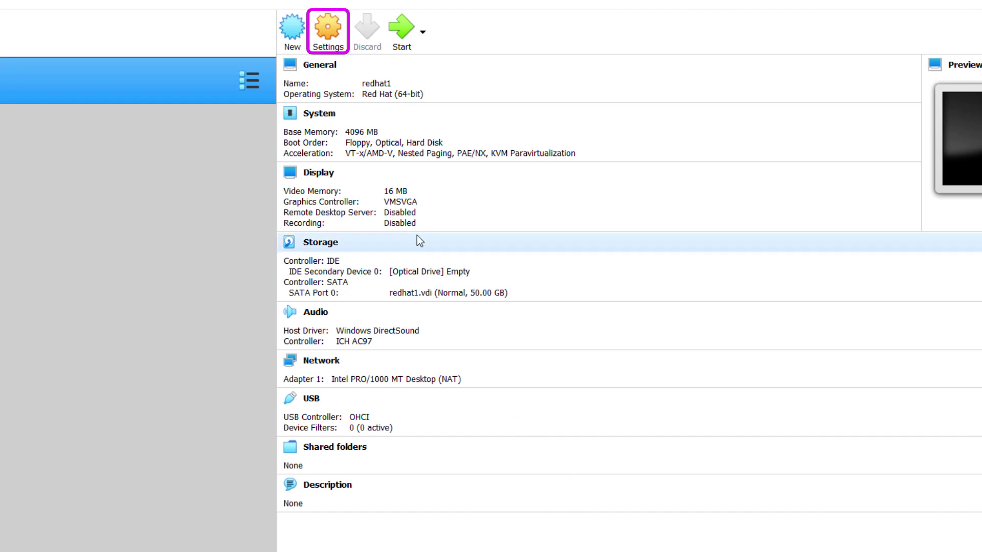
Open the redhat1 machine's system settings and exclude Floppy from the boot order.
click(323, 41)
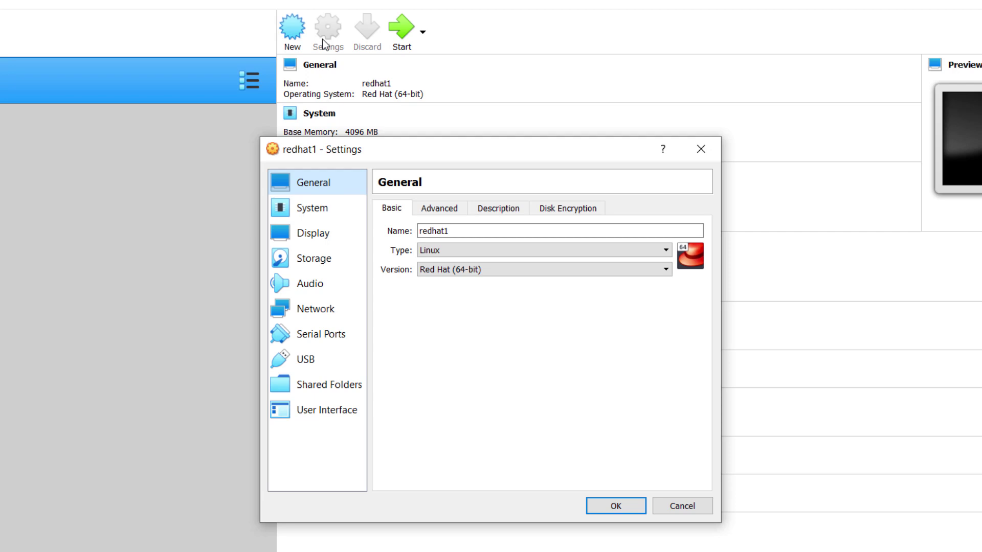
click(341, 207)
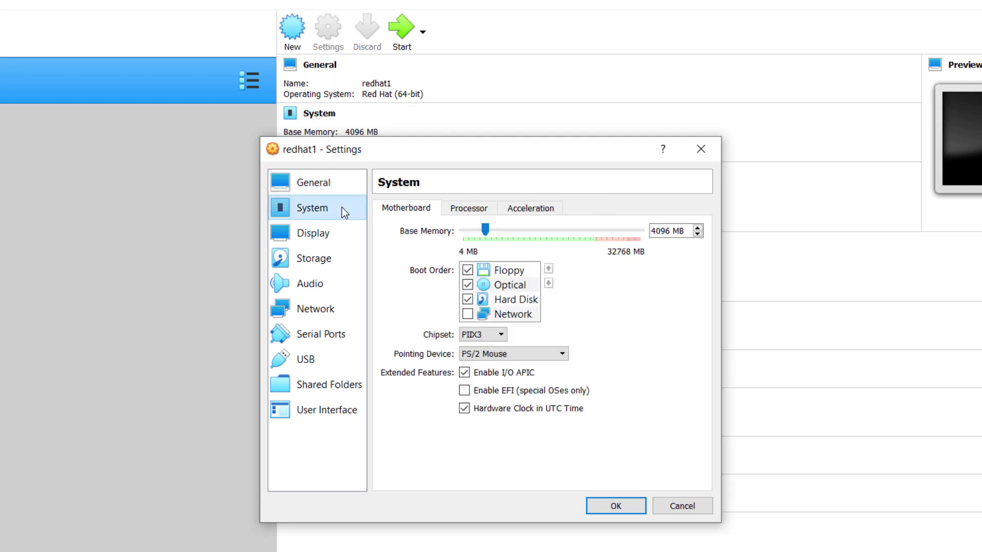
click(467, 270)
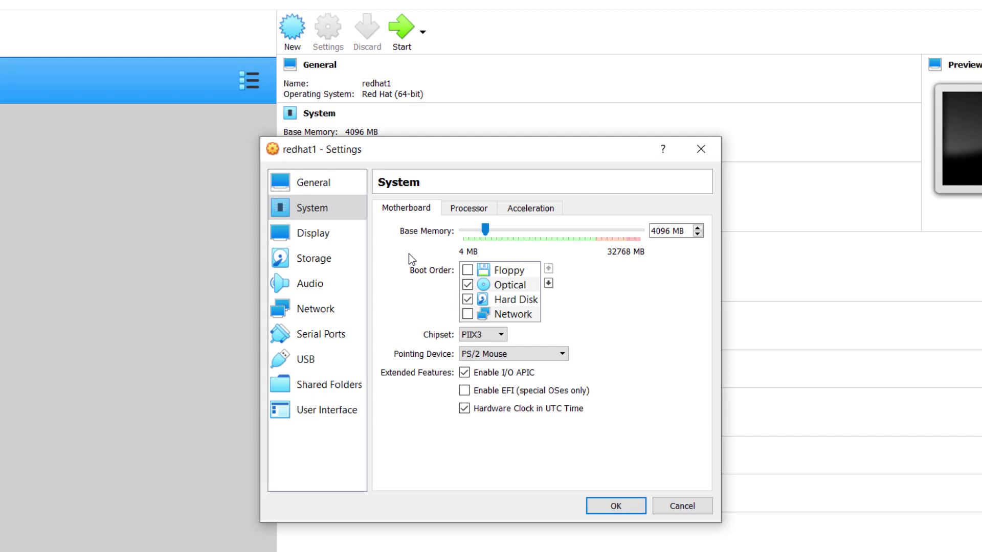
Attach the rhel-8.4-x86_64-dvd disc image from Downloads to the empty IDE optical drive of the redhat1 machine.
click(350, 257)
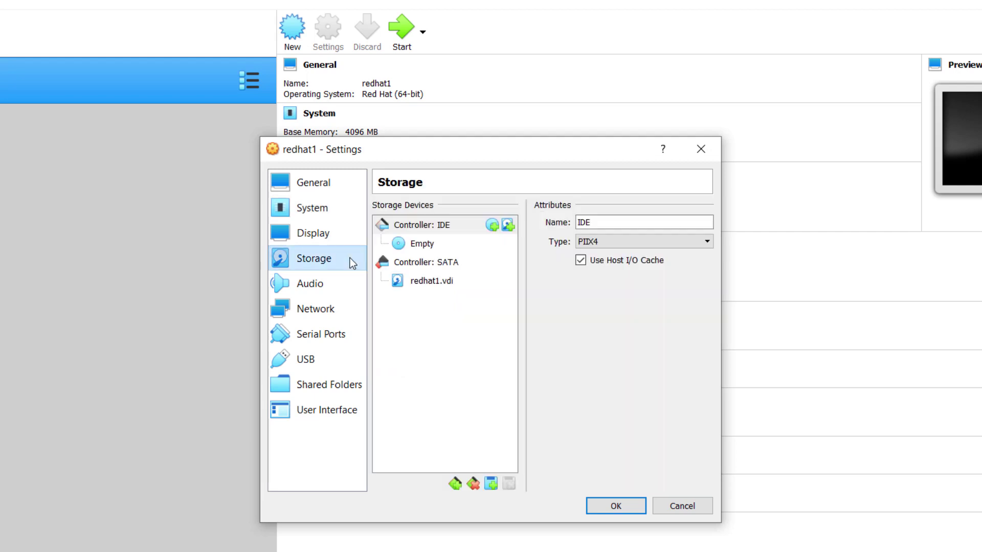
click(431, 246)
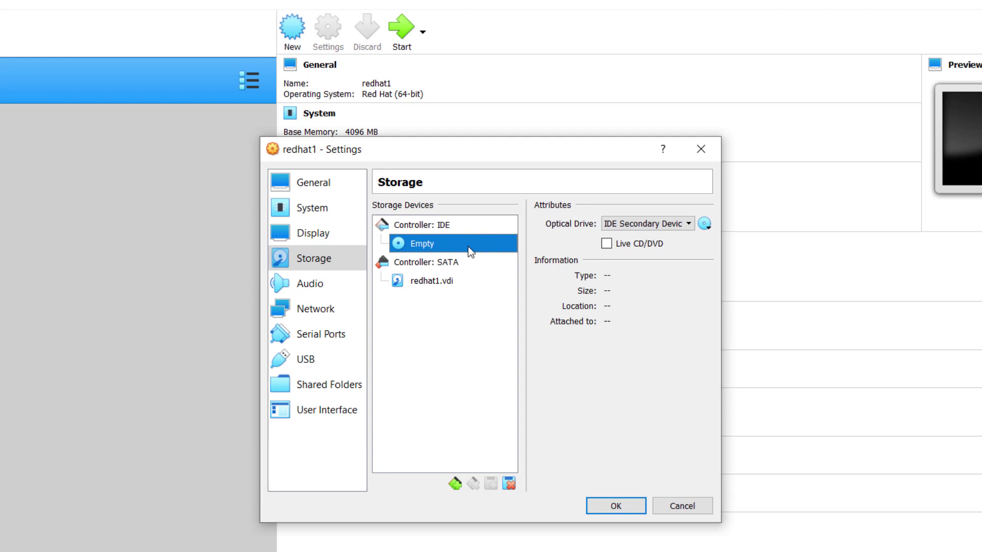
click(705, 225)
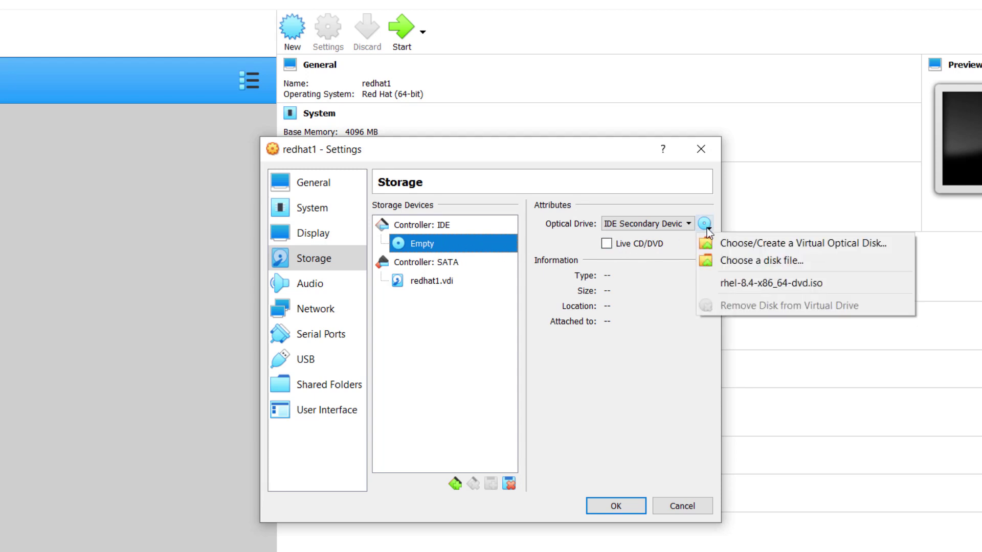
click(814, 264)
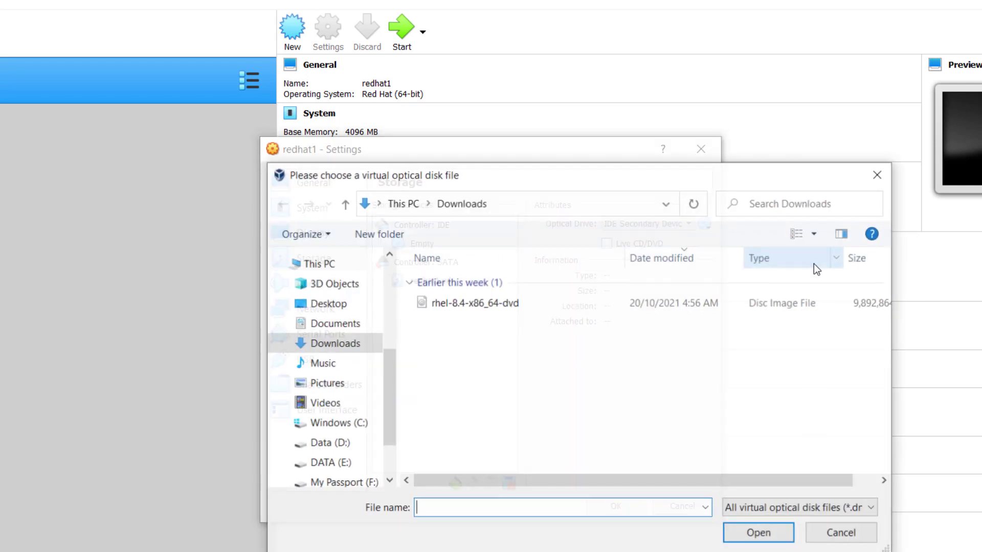
click(636, 302)
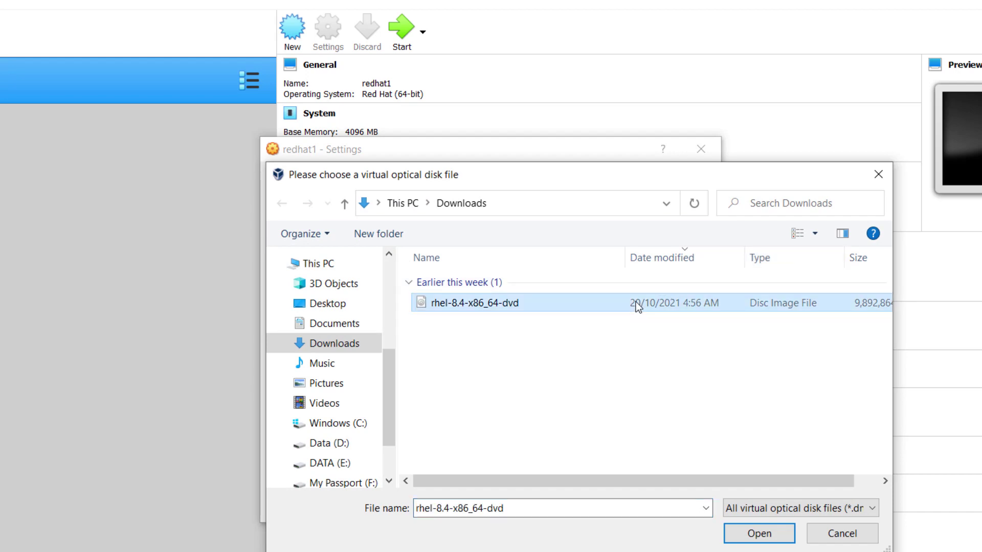
click(754, 545)
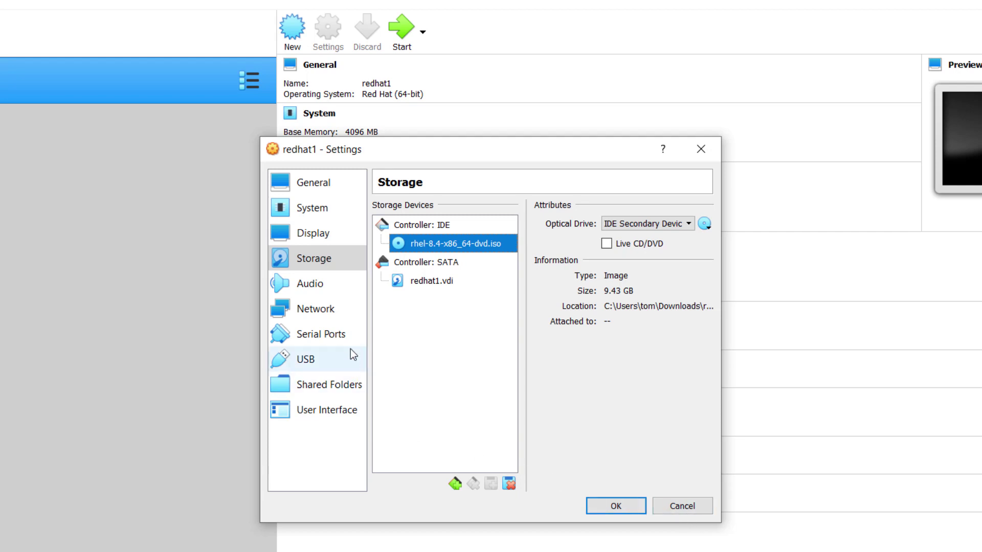
Attach network Adapter 1 to Bridged Adapter and save the redhat1 machine's settings.
click(351, 308)
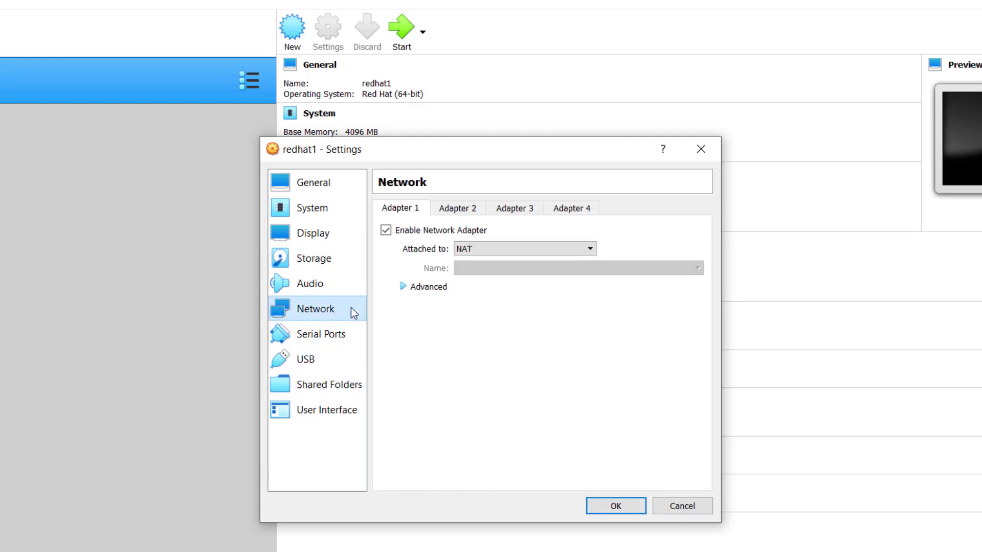
click(590, 250)
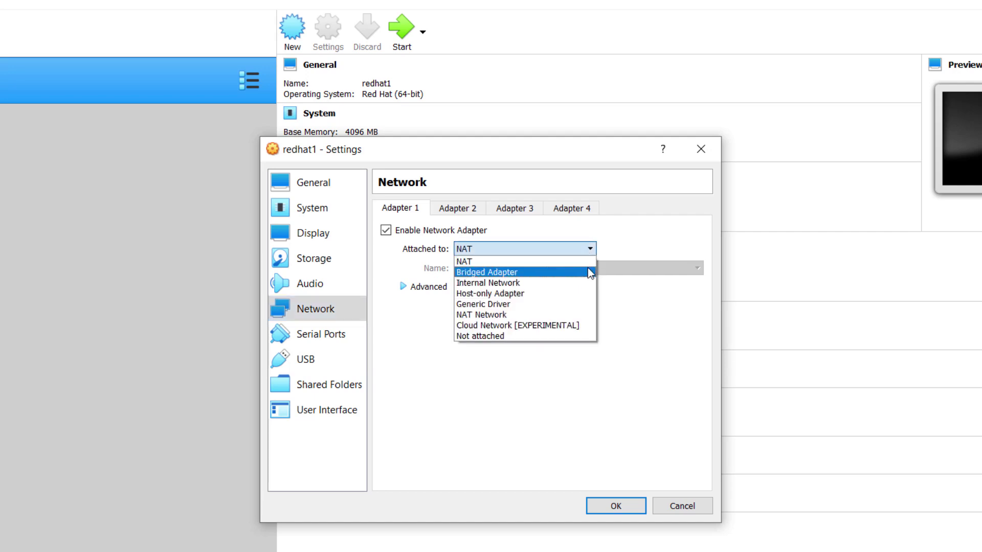
click(587, 272)
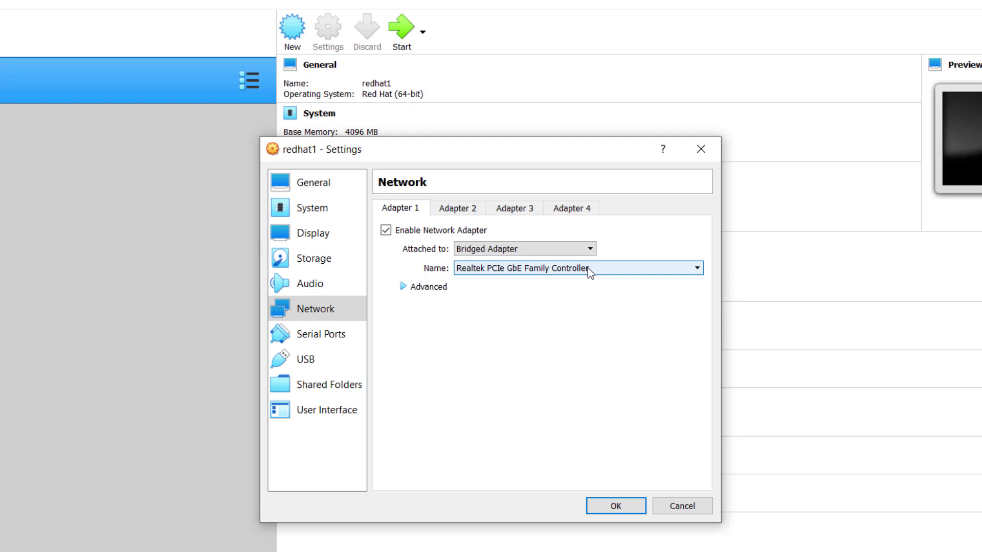
click(621, 502)
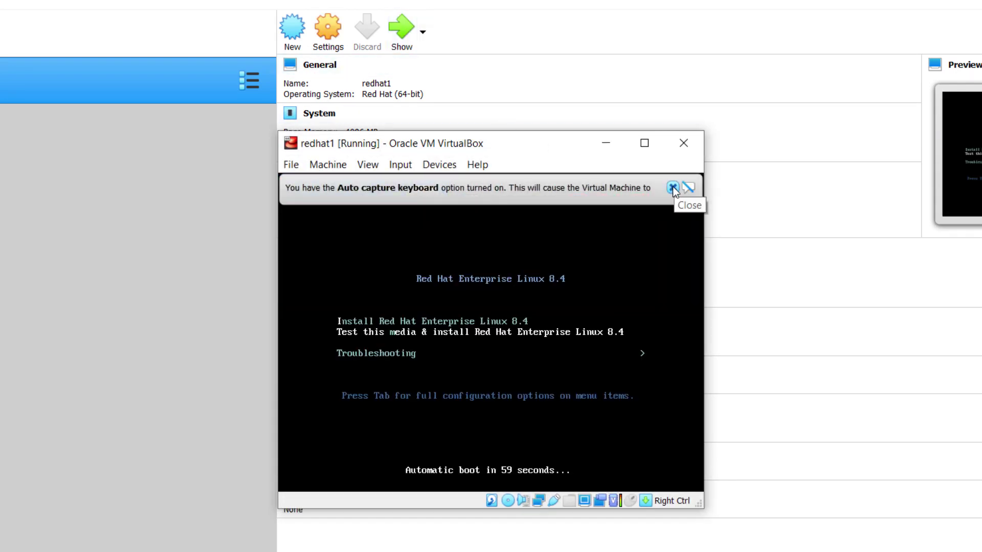
Boot the running redhat1 machine into Install Red Hat Enterprise Linux 8.4, dismissing the keyboard capture and mouse integration notices.
click(673, 187)
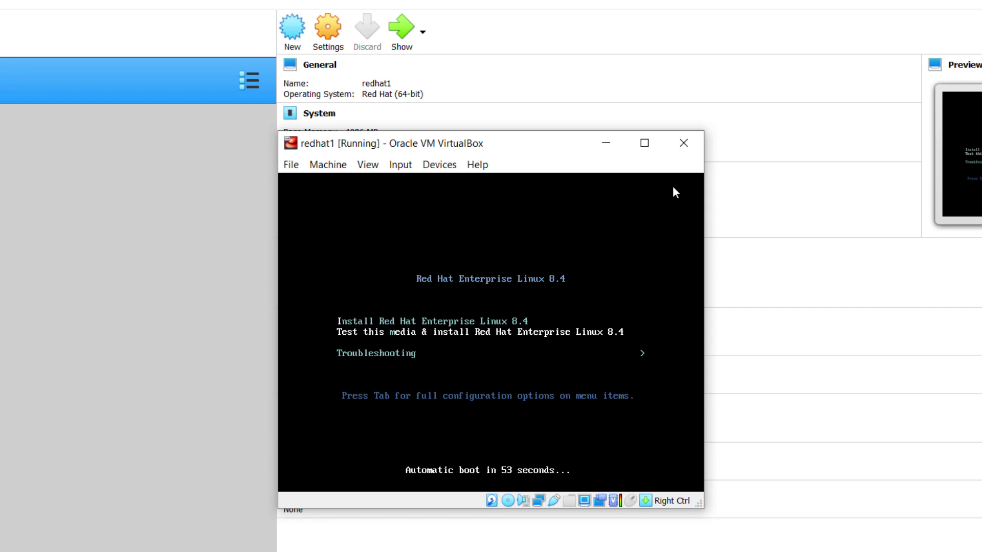
key(Up)
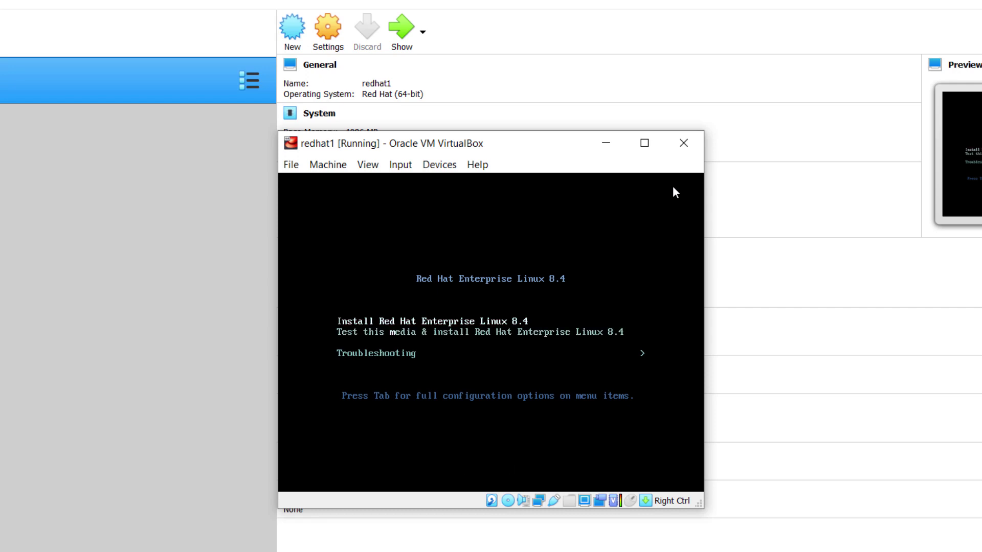
key(Return)
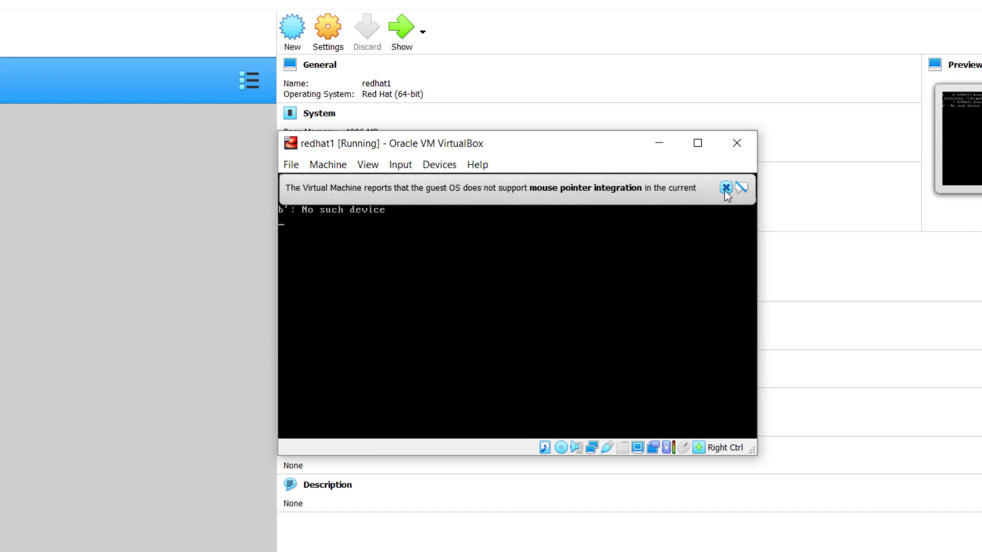
click(725, 188)
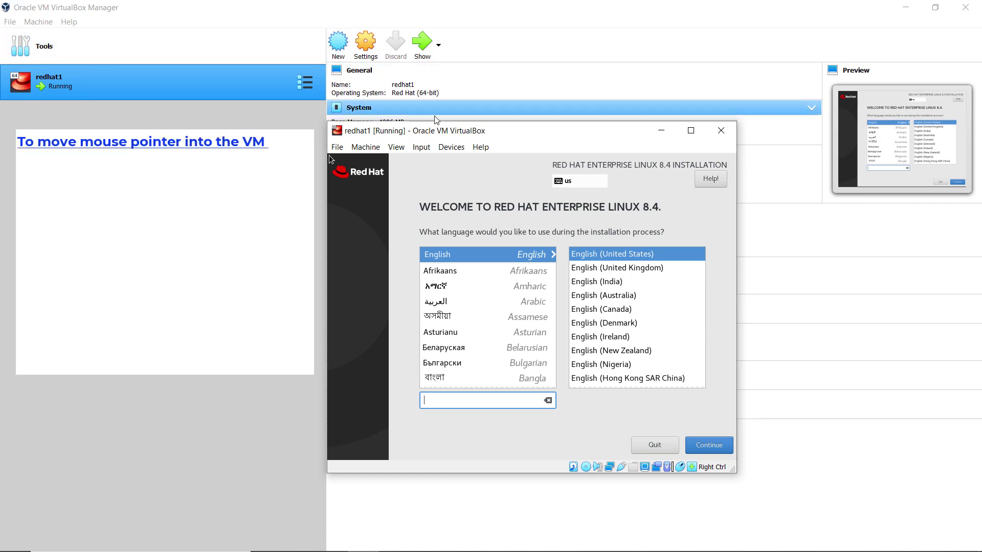
Connect the PixArt Lenovo USB Optical Mouse [0100] to the virtual machine as a USB device.
click(451, 148)
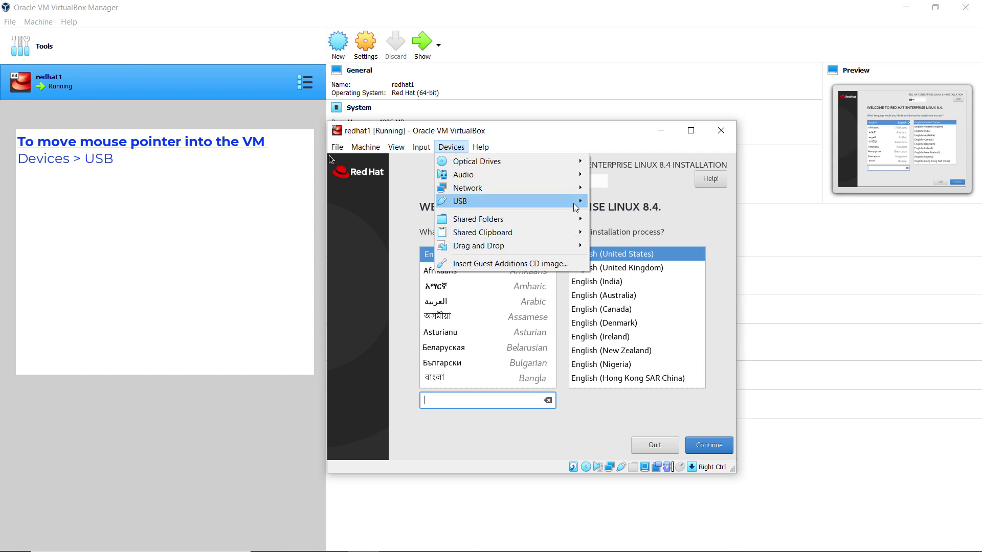
mouse_move(575, 207)
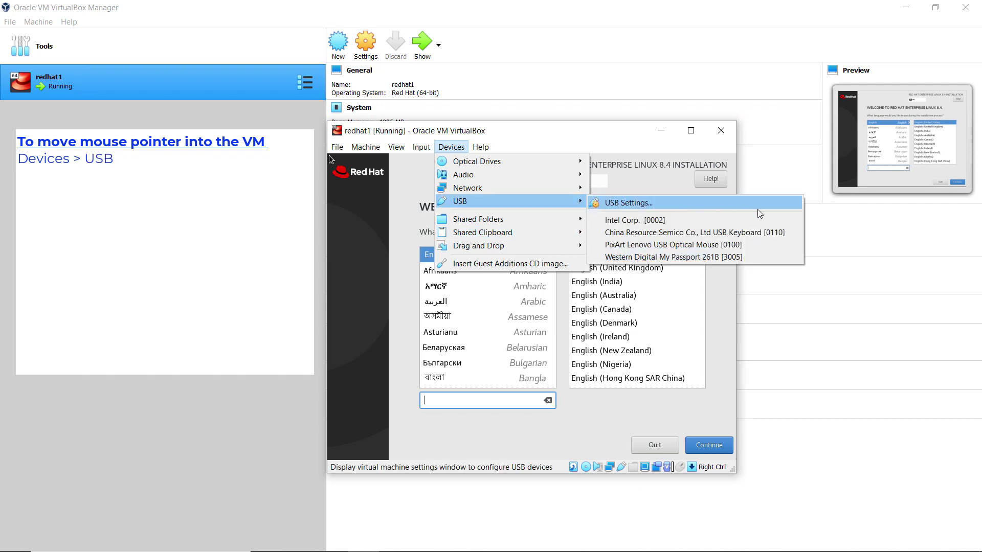
click(759, 245)
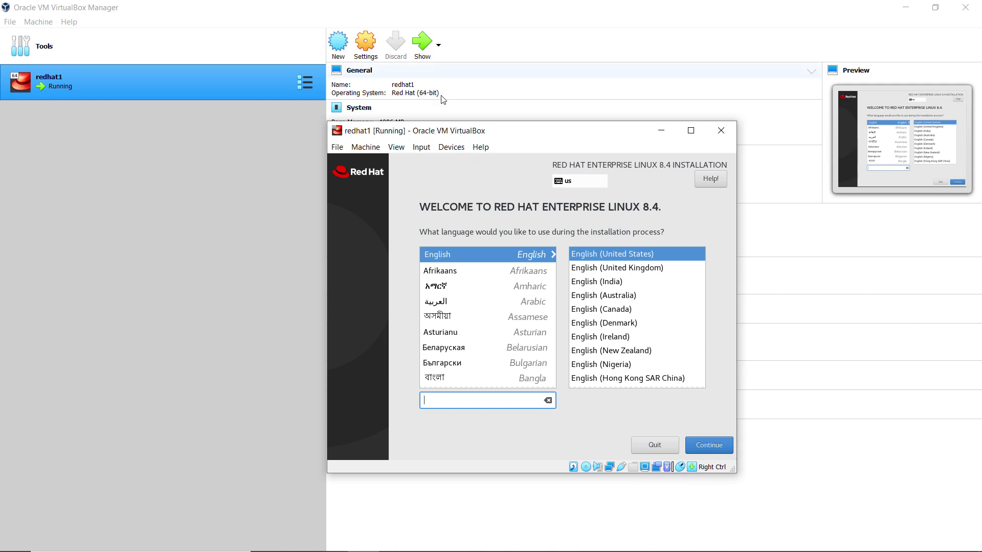
click(467, 151)
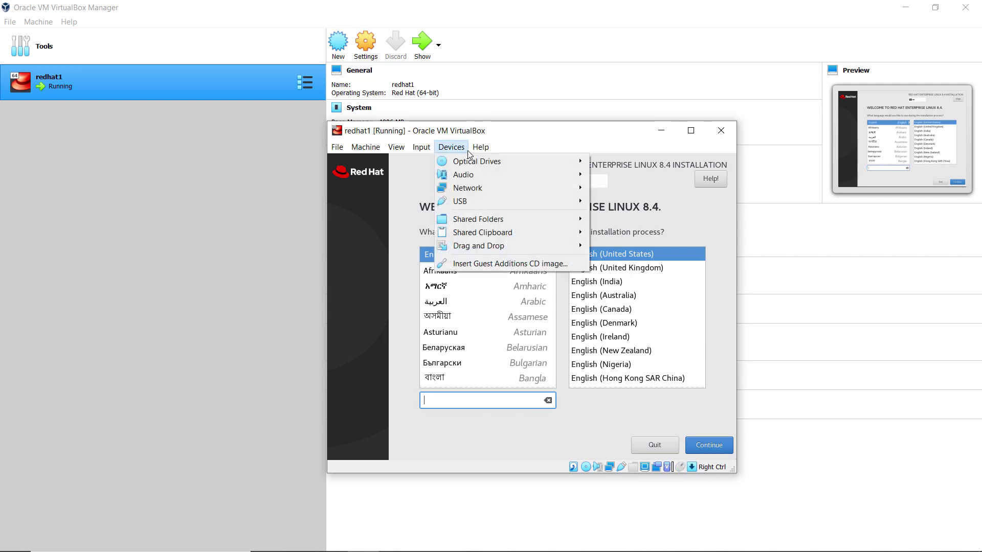
mouse_move(537, 201)
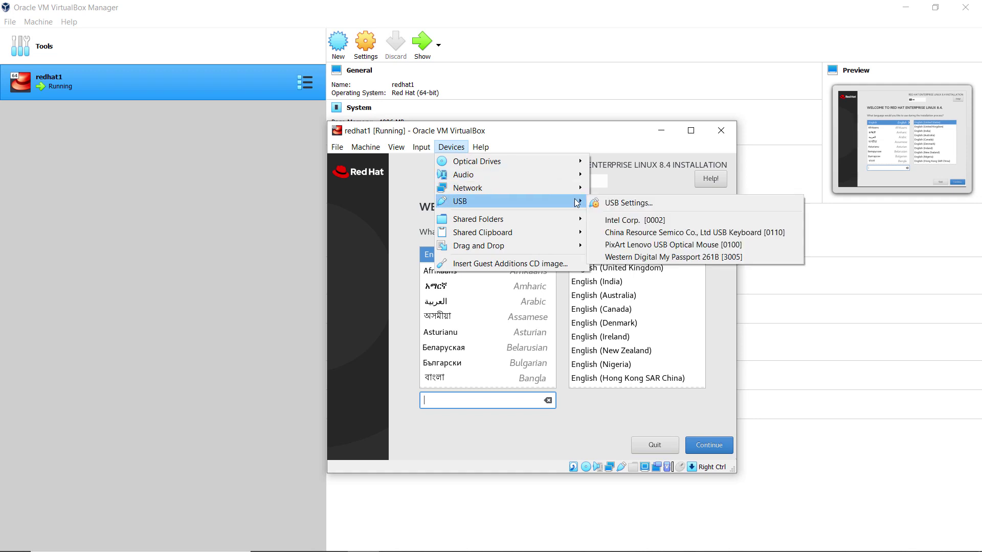
click(755, 243)
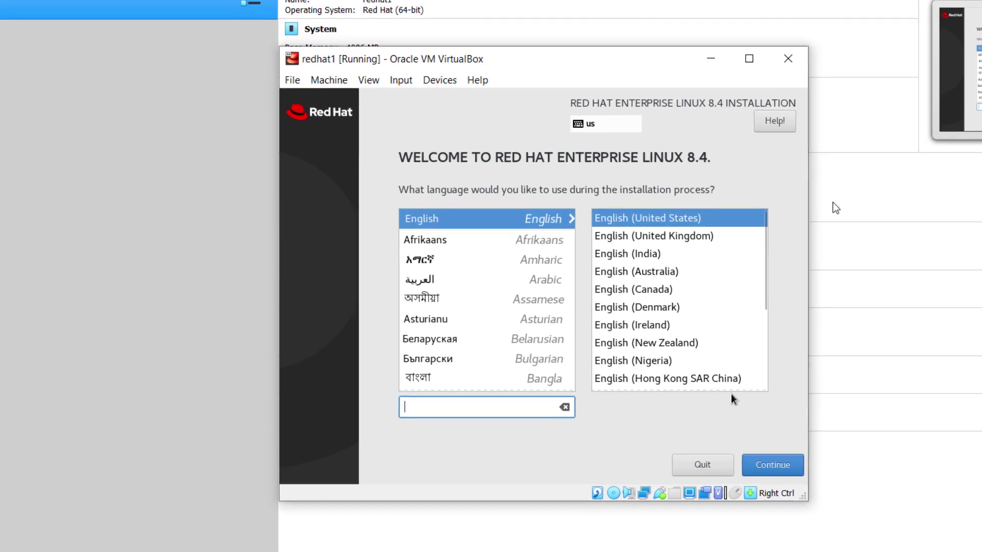
Accept English (United States) as installation language and confirm the 50 GiB ATA VBOX HARDDISK with automatic storage configuration as installation destination.
click(778, 464)
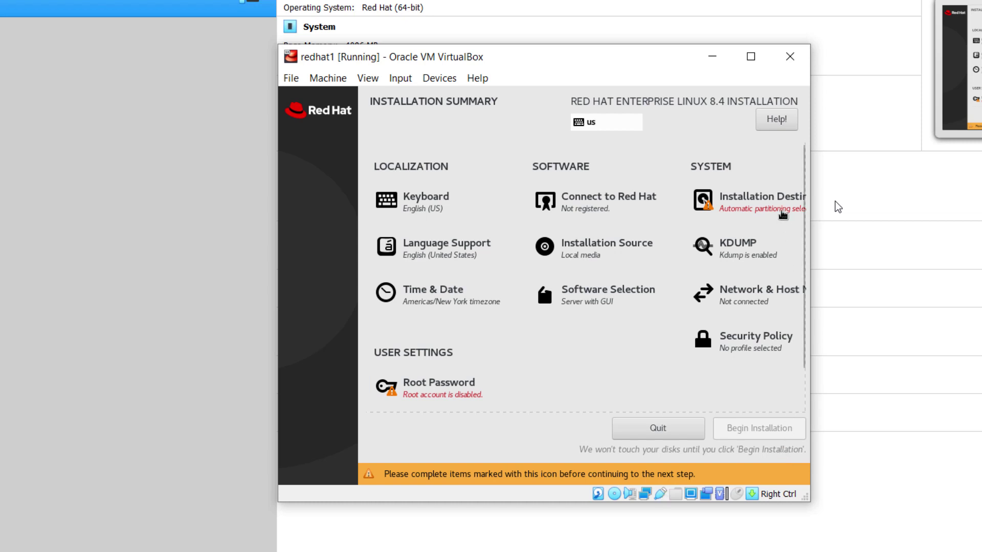
click(782, 214)
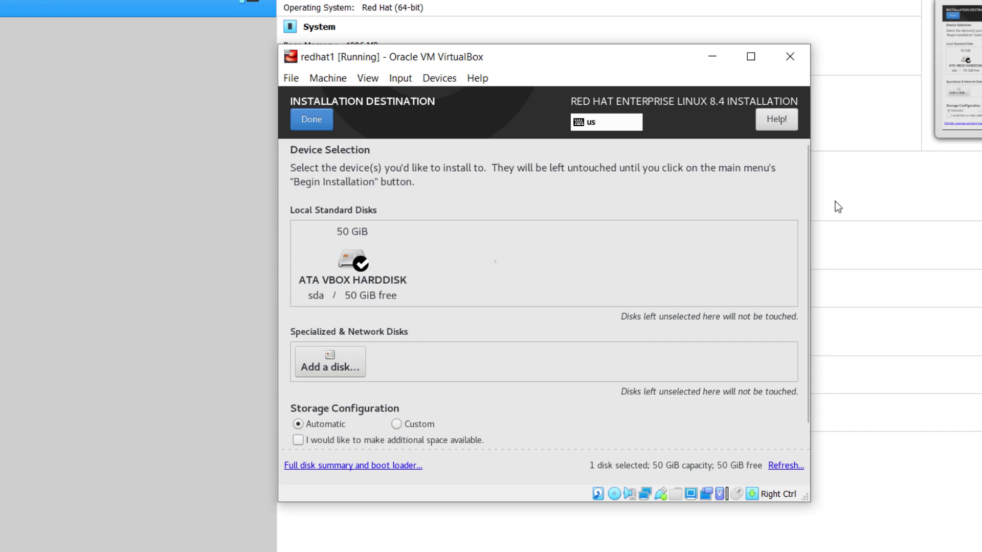
click(360, 274)
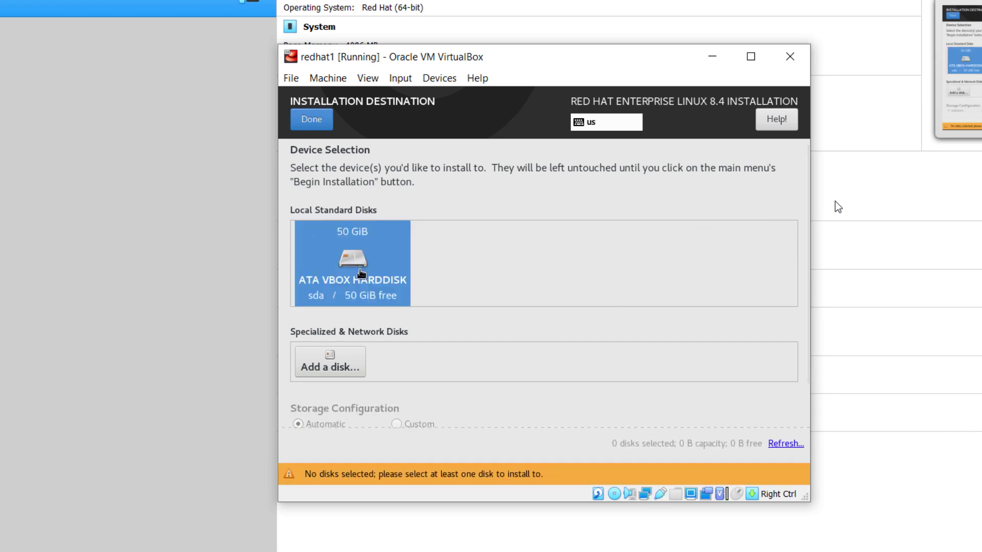
click(360, 273)
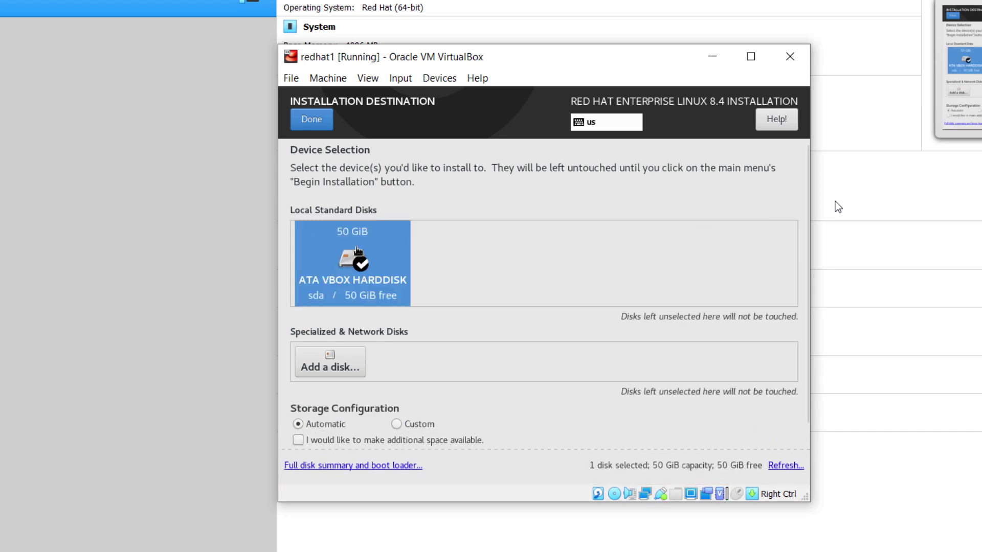
click(315, 122)
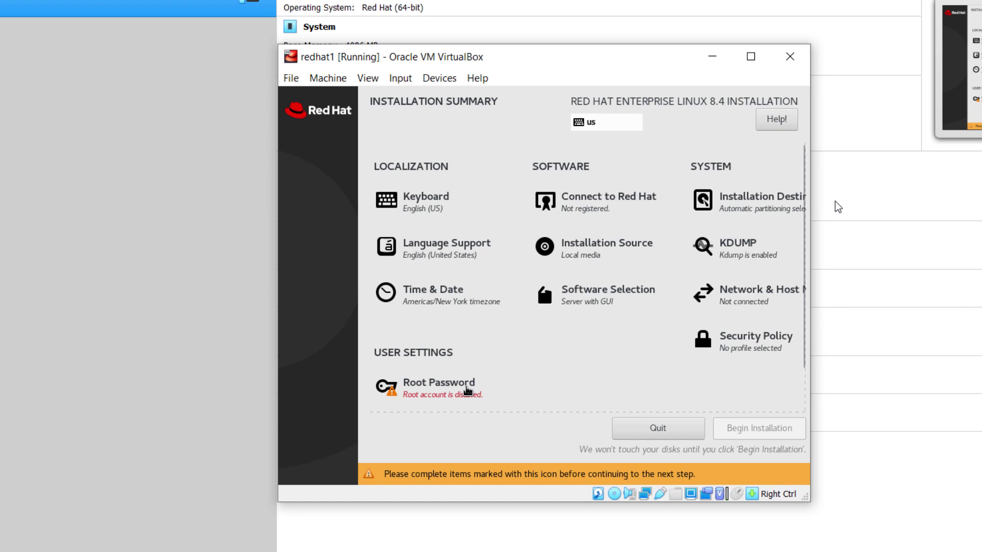
Set the root account's password by entering it in the Root Password and Confirm fields.
click(467, 391)
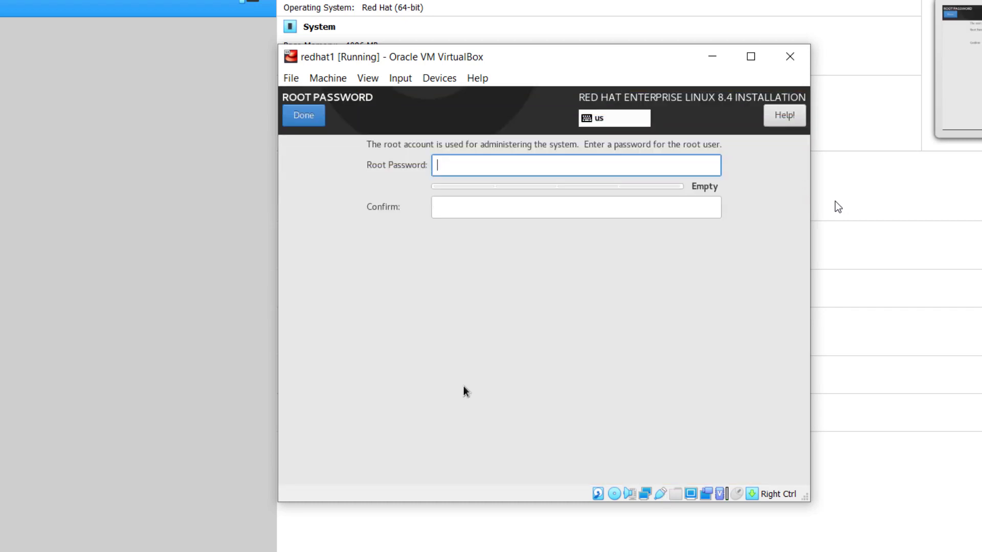
text(•••••••••••••••••)
key(Tab)
text(••••••••••••)
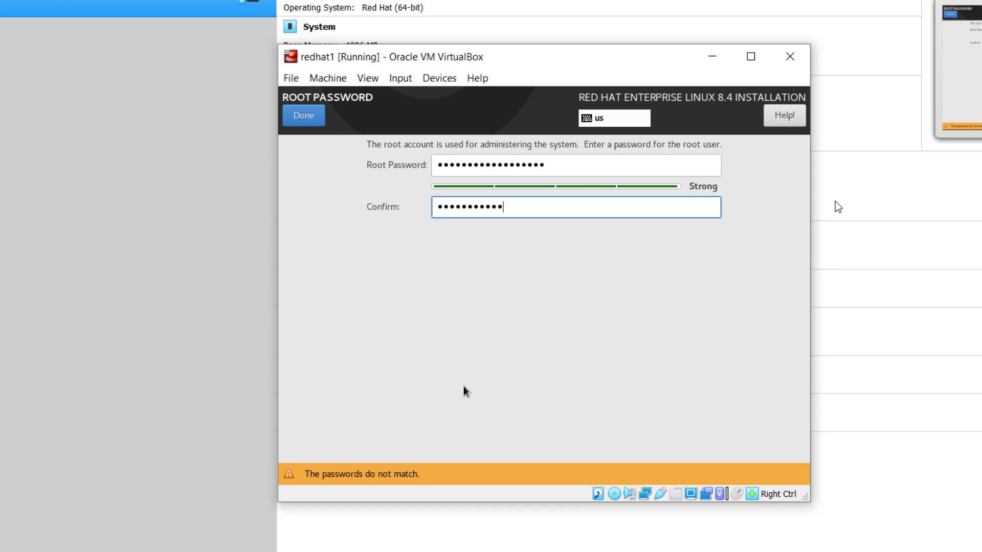
text(•••••)
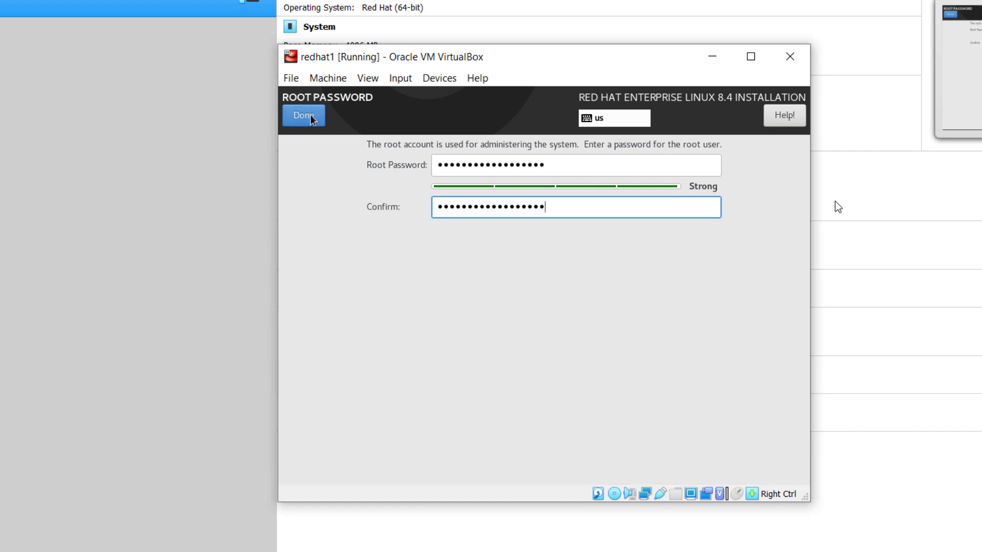
click(313, 118)
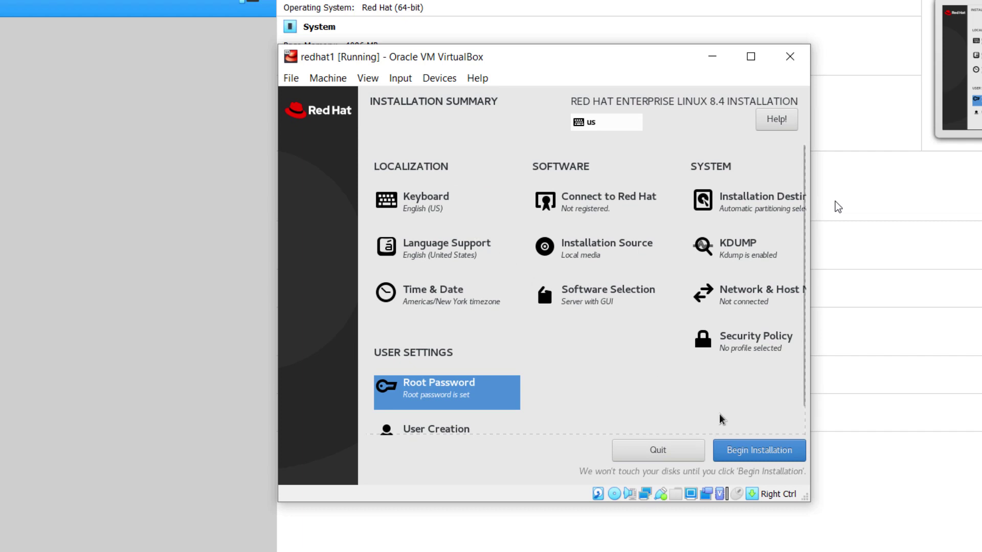
Begin the Red Hat Enterprise Linux installation and reboot the system once it is complete.
click(760, 460)
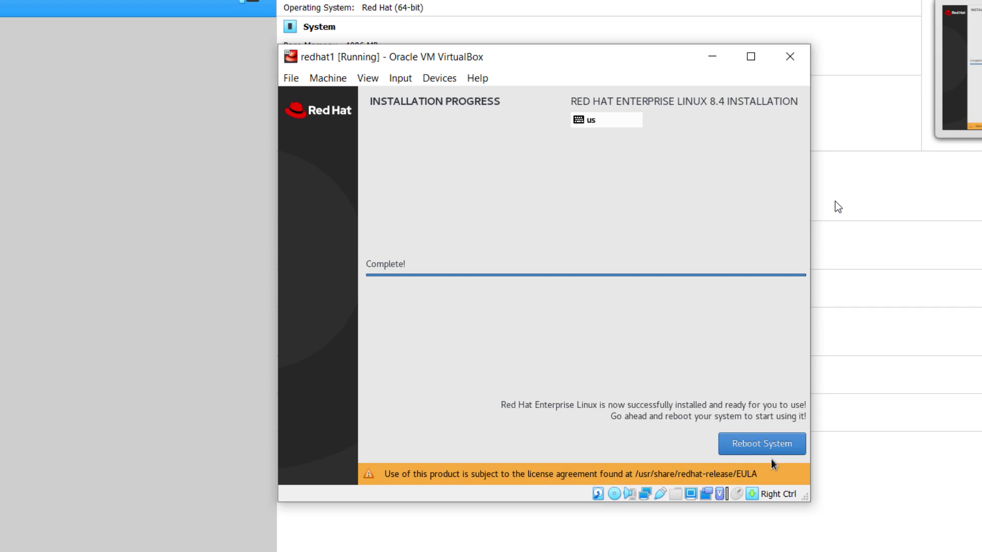
click(773, 454)
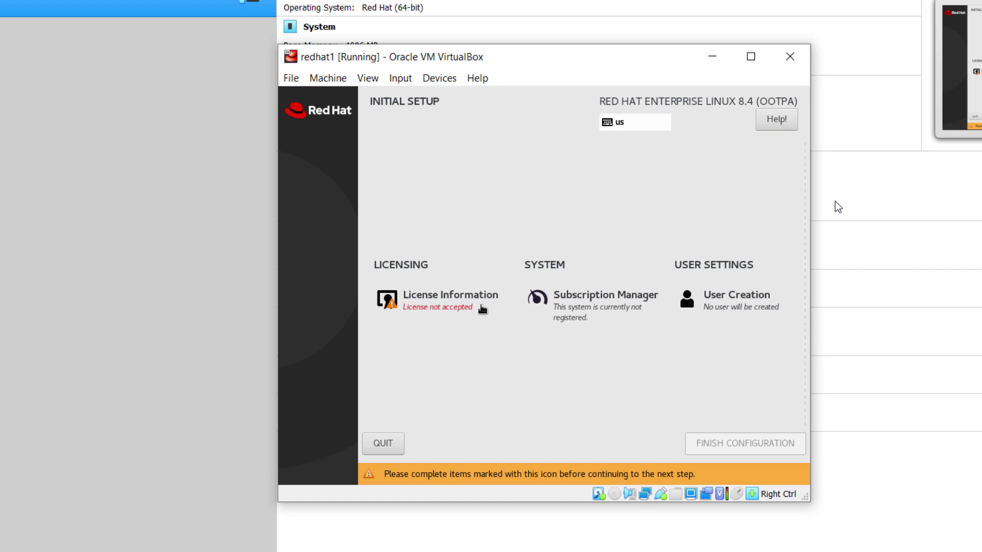
Accept the license agreement in Initial Setup and finish the configuration.
click(430, 313)
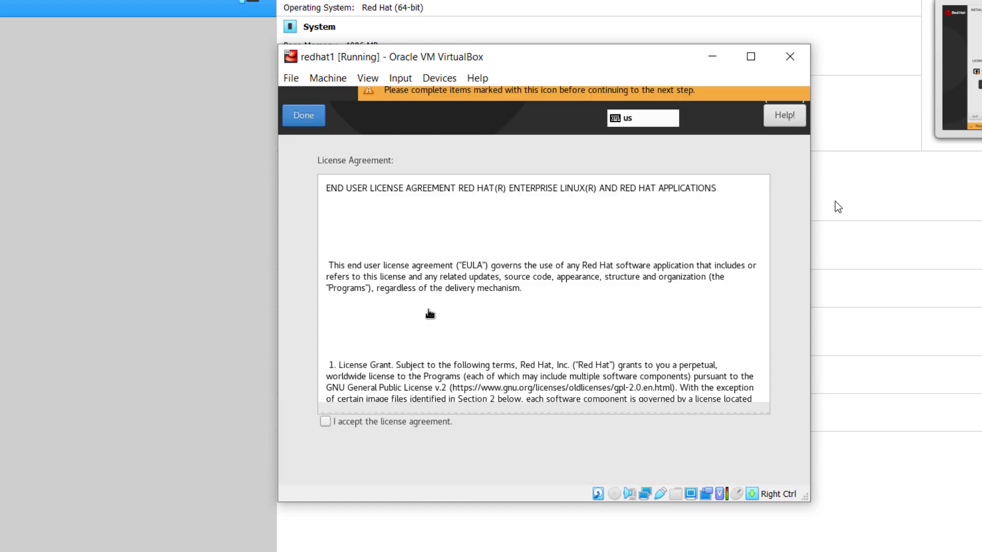
click(325, 424)
click(309, 120)
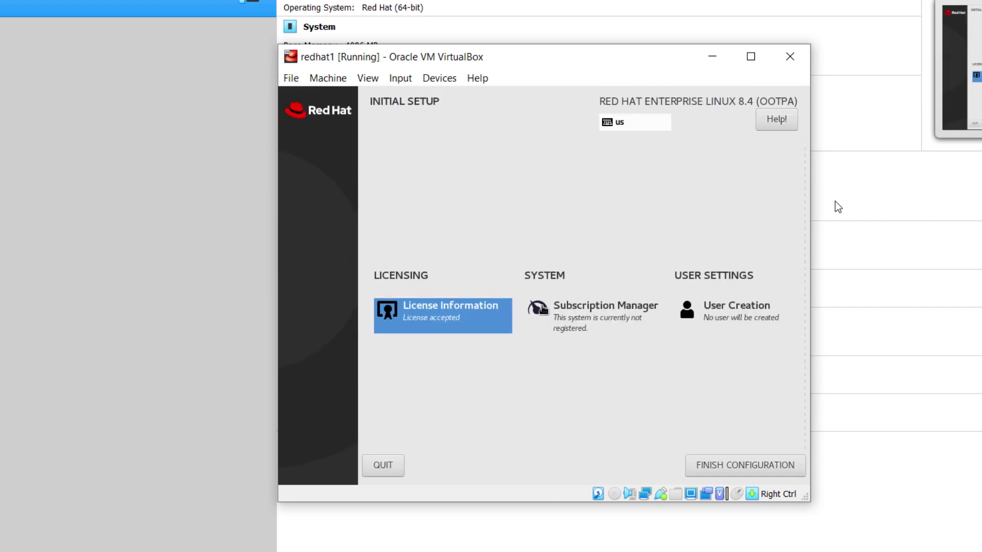
click(722, 466)
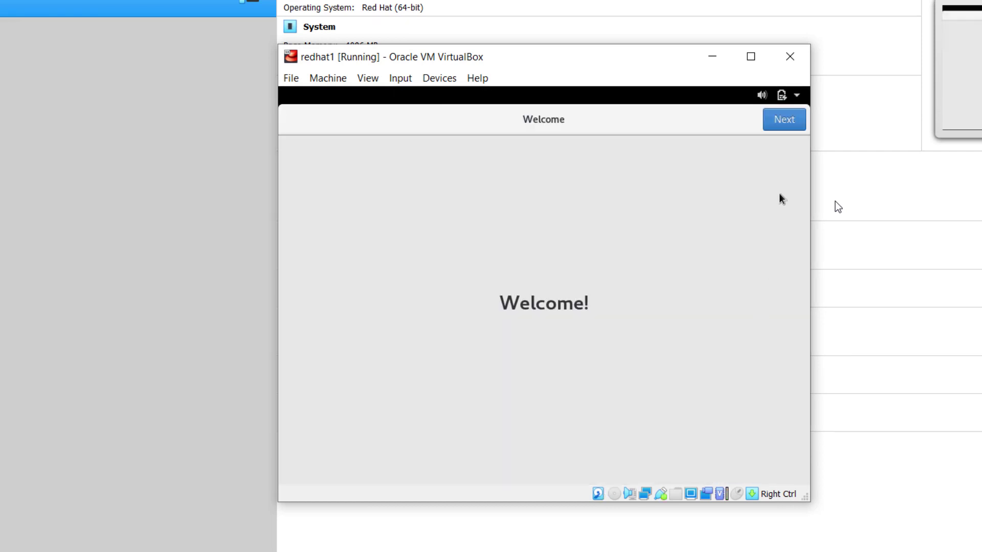
Advance the first-login welcome setup with its default choices to the About You page.
click(793, 123)
click(792, 123)
click(793, 122)
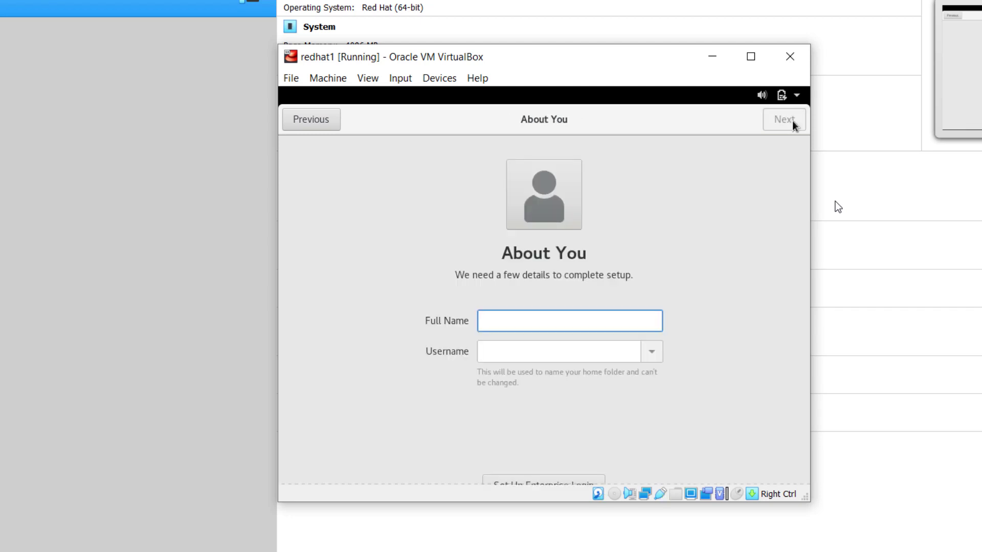
Create the user account with the user's full name and a confirmed account password, and finish the welcome setup, closing the Getting Started help.
text(tom)
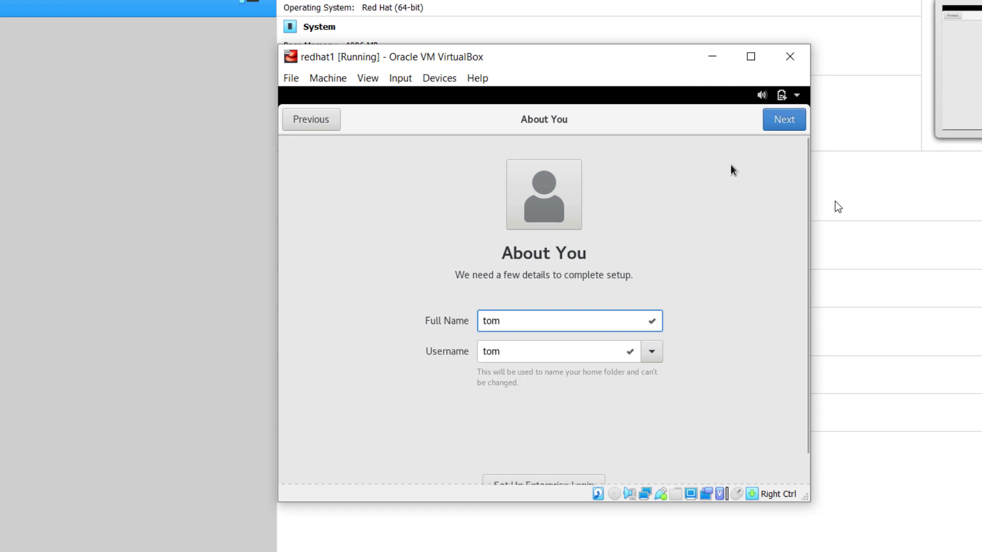
click(767, 119)
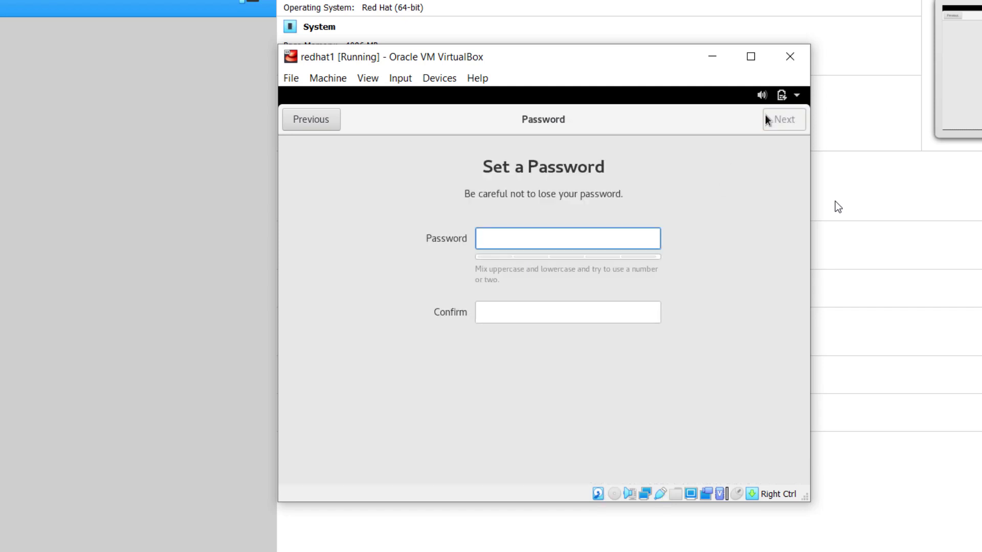
text(********)
key(Tab)
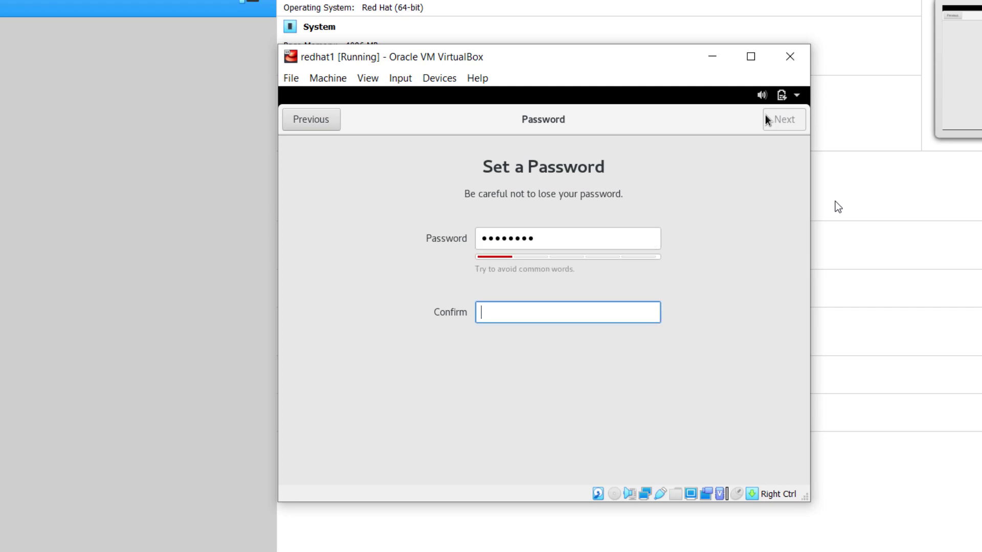
text(********)
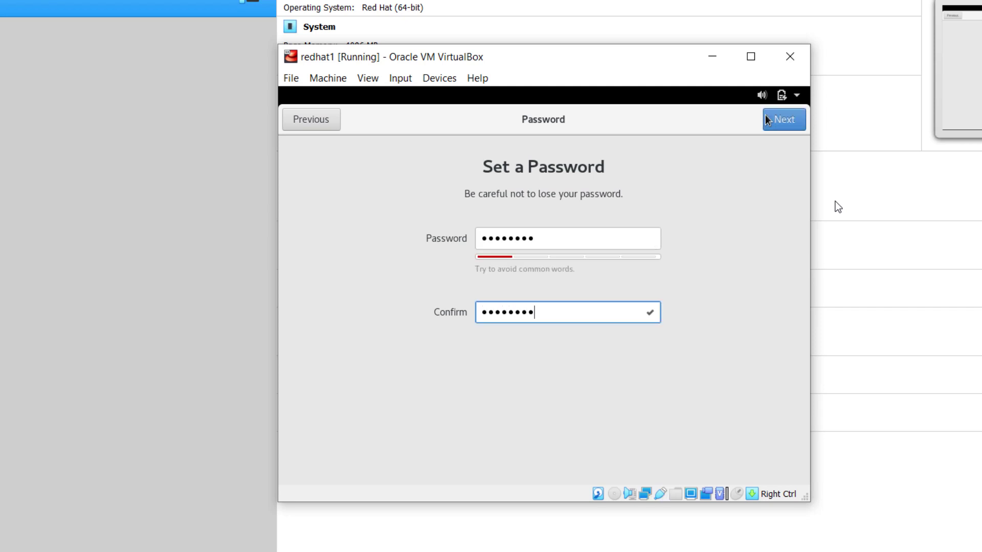
click(767, 119)
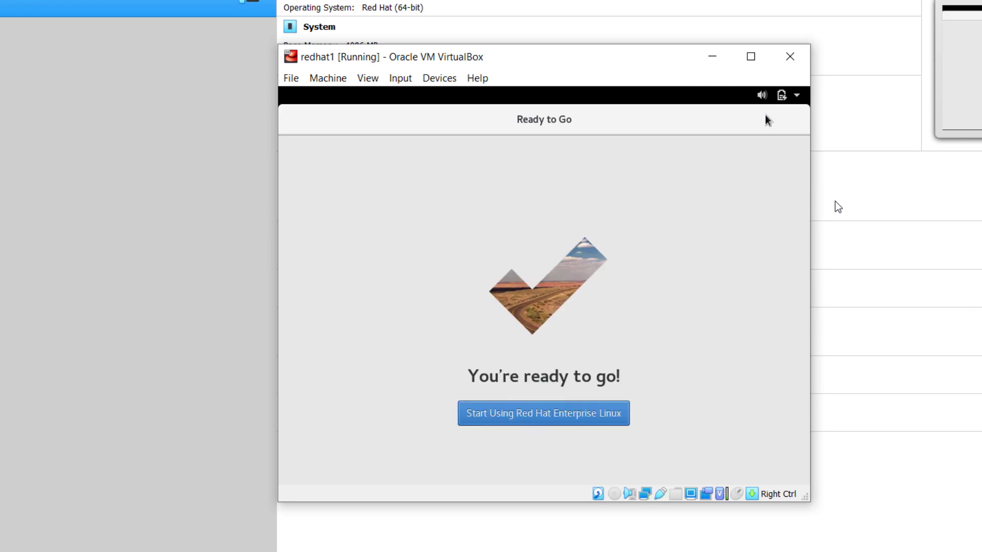
click(562, 409)
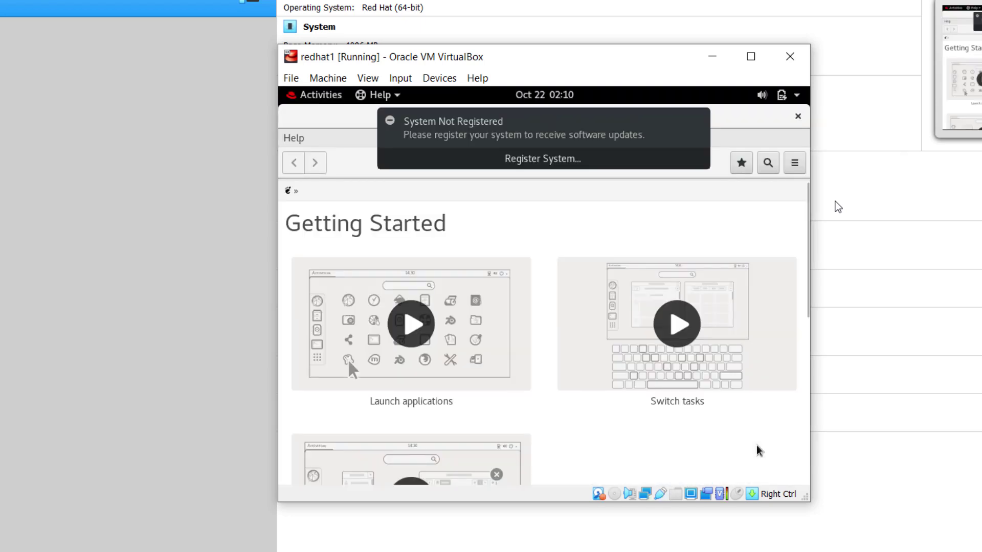
click(798, 117)
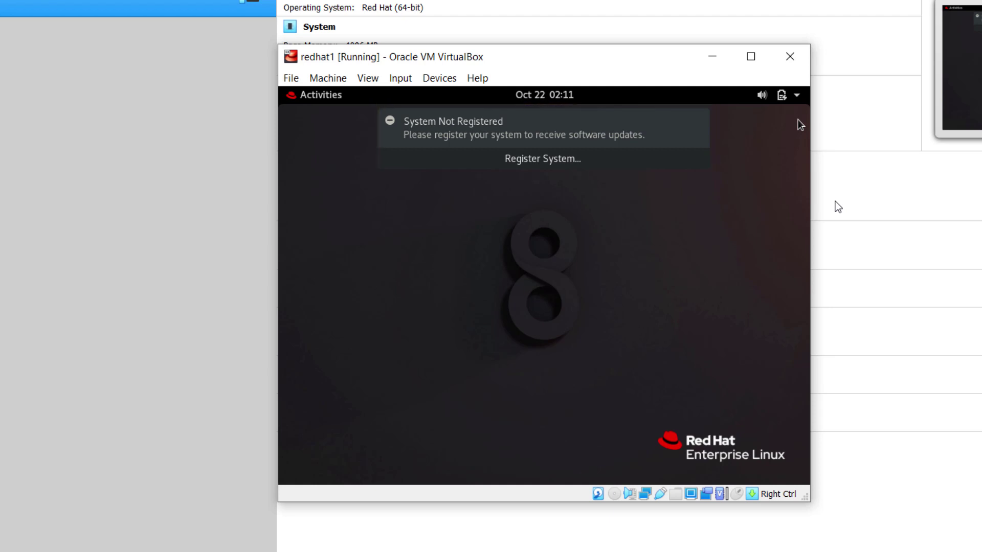
Log the newly created user out of the desktop session.
click(799, 101)
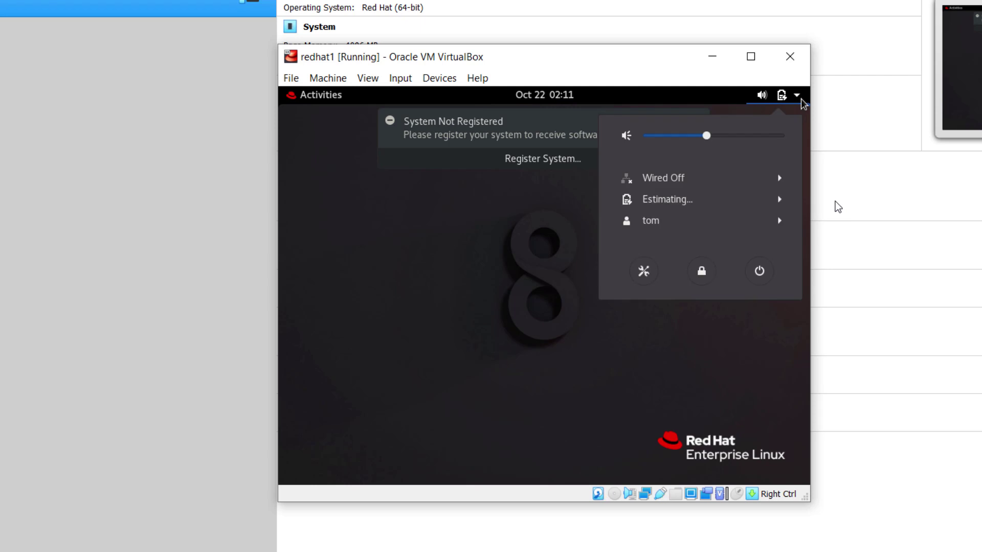
click(754, 221)
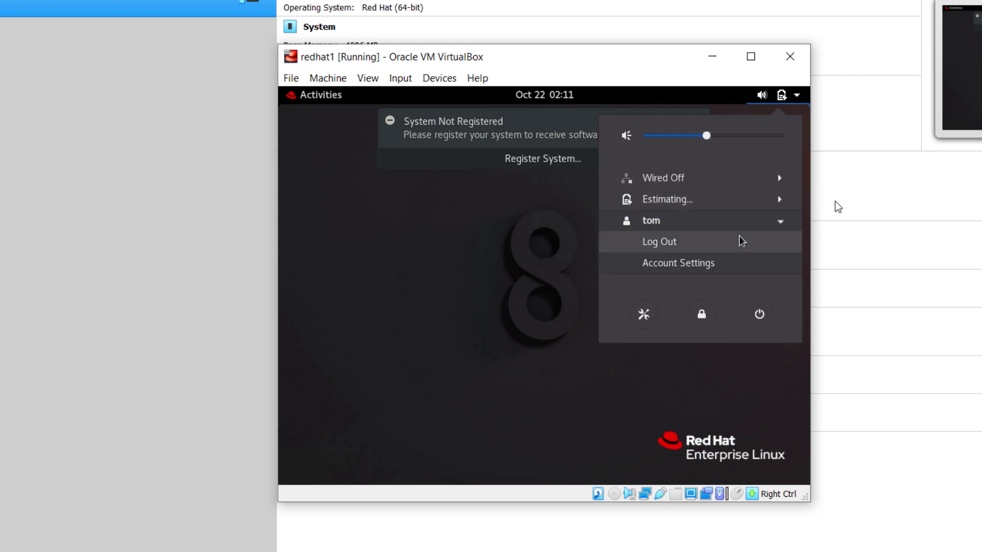
click(742, 242)
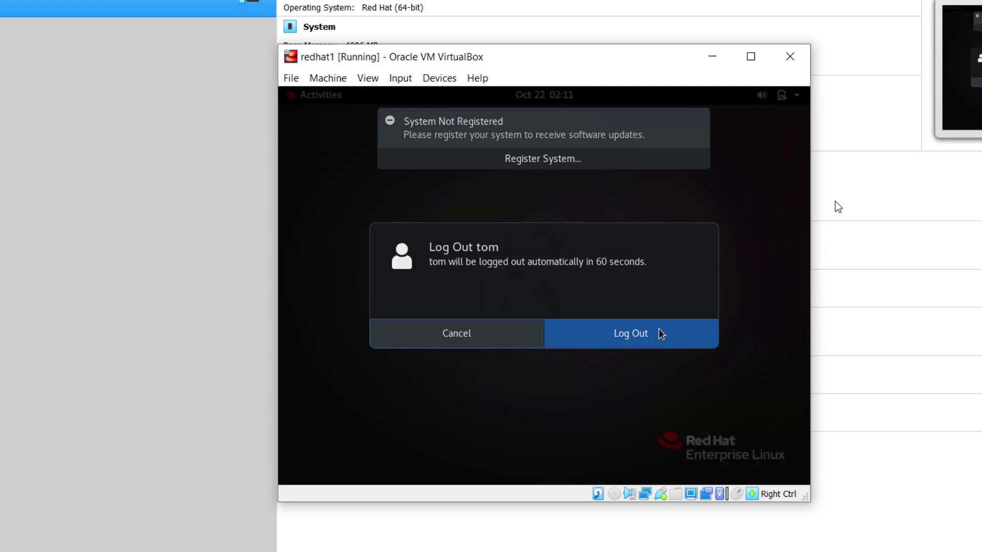
click(659, 333)
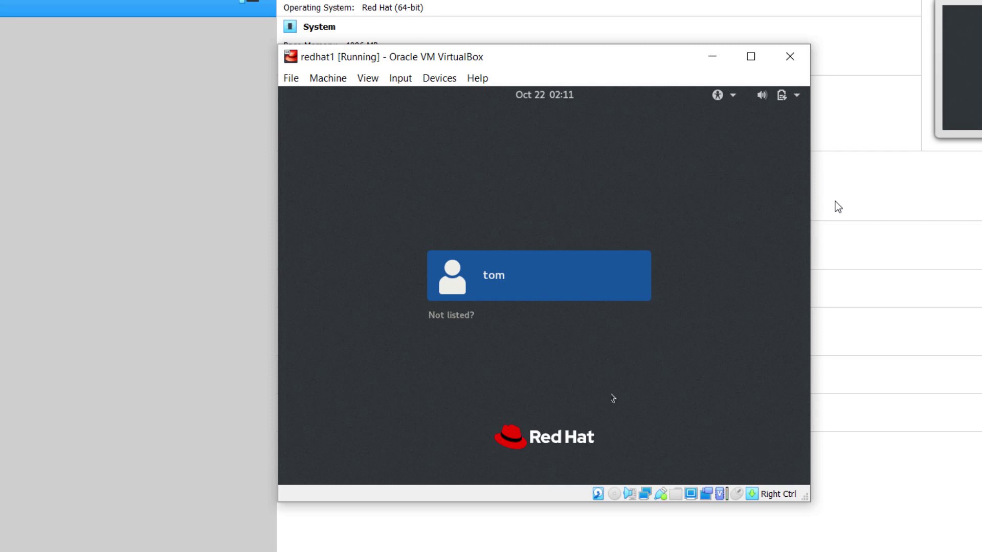
Sign in as the unlisted user root, entering the root account's password.
click(474, 318)
text(root)
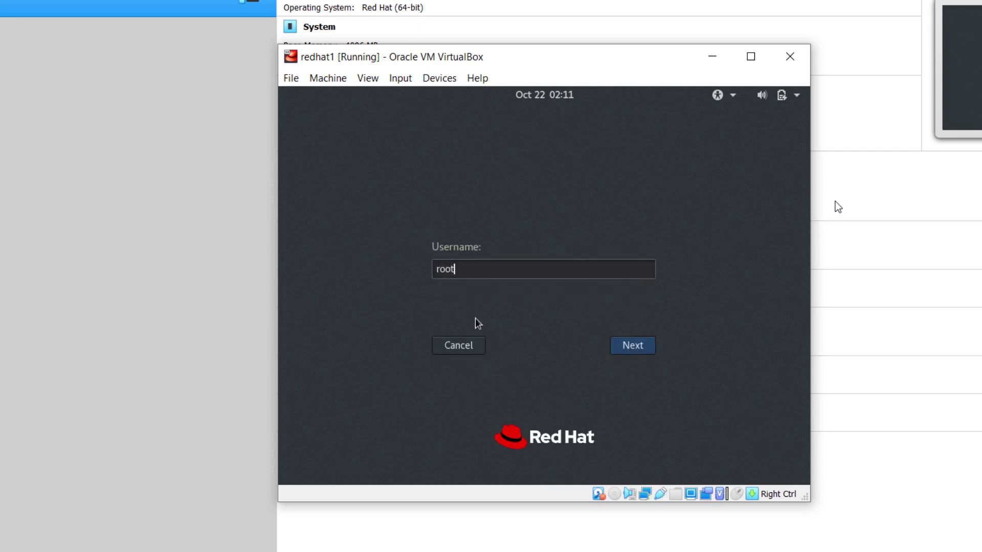
key(Return)
text(•••••••••••••)
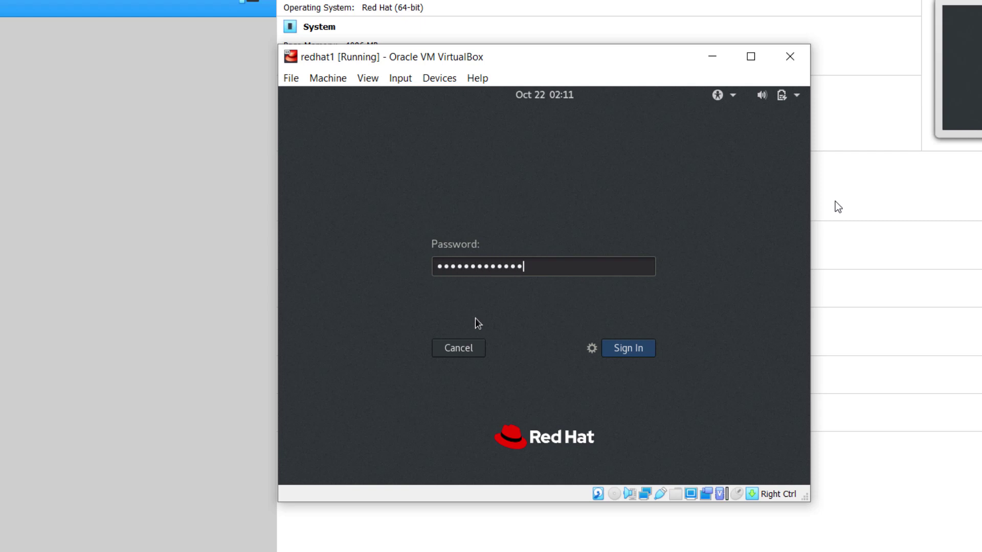
text(•••••)
key(Return)
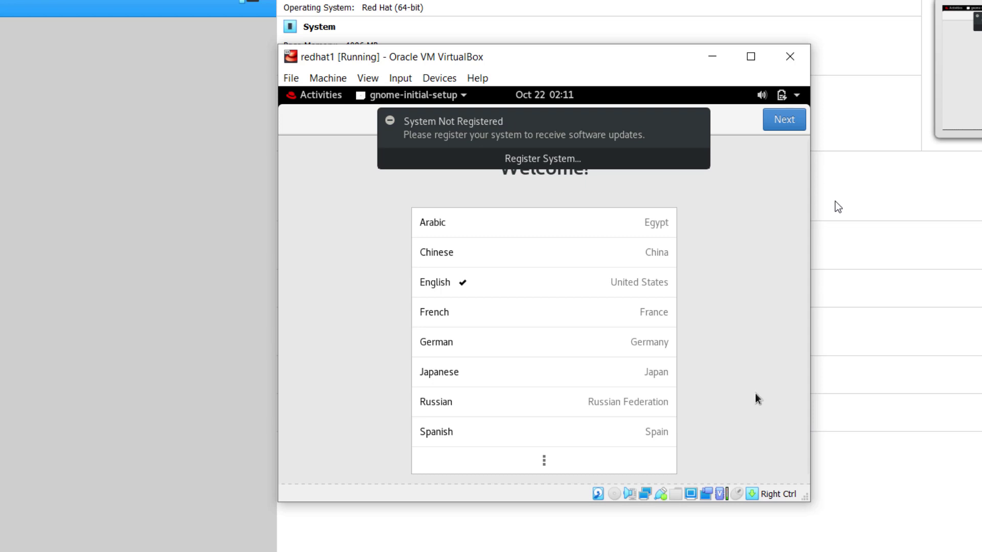
Complete root's welcome setup with the default choices, and clear the Getting Started help and the registration notification from the desktop.
click(779, 121)
click(778, 127)
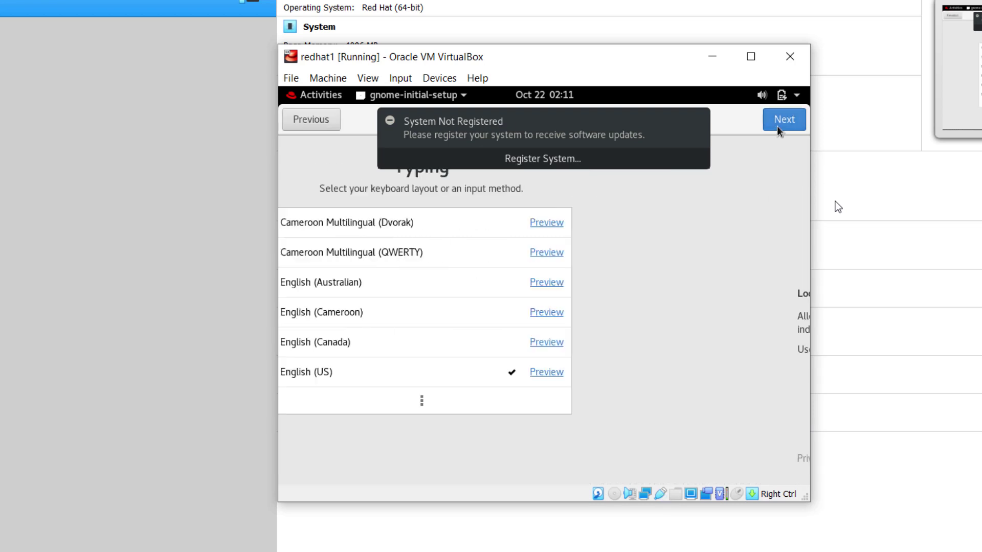
click(778, 127)
click(778, 128)
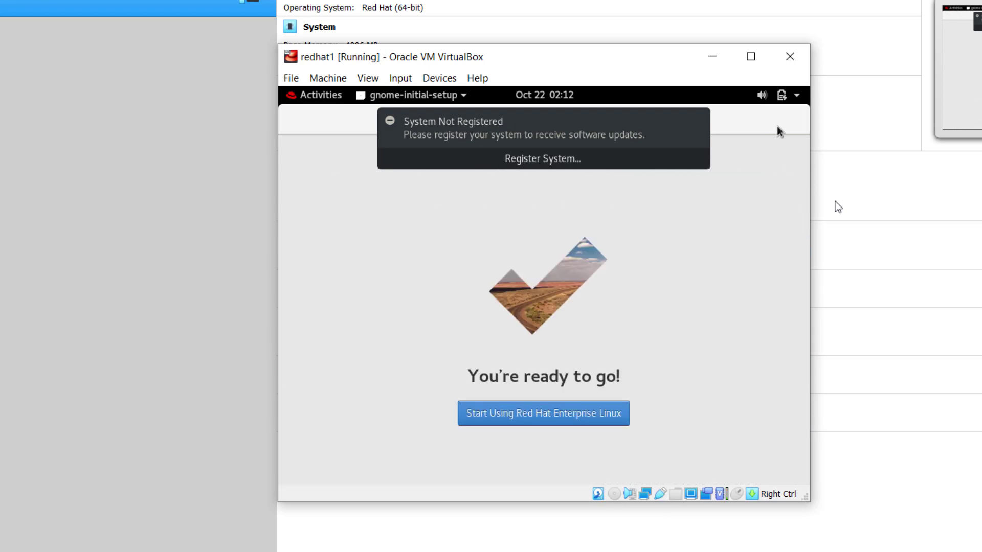
click(616, 408)
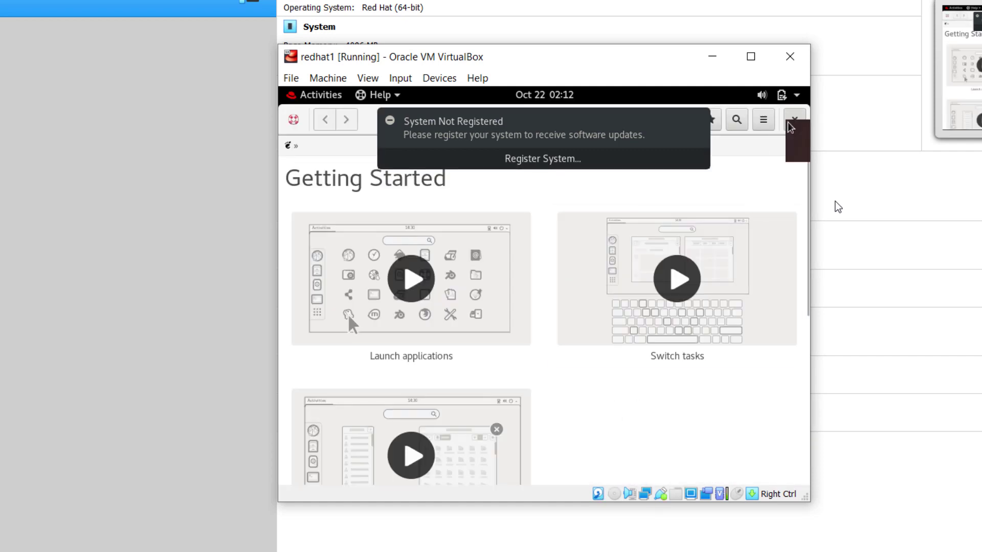
click(789, 124)
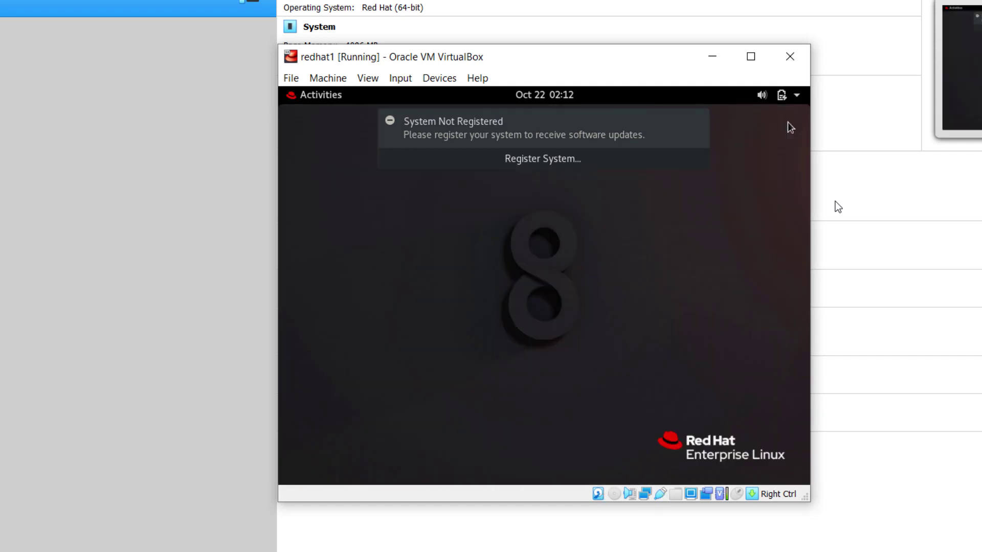
click(391, 125)
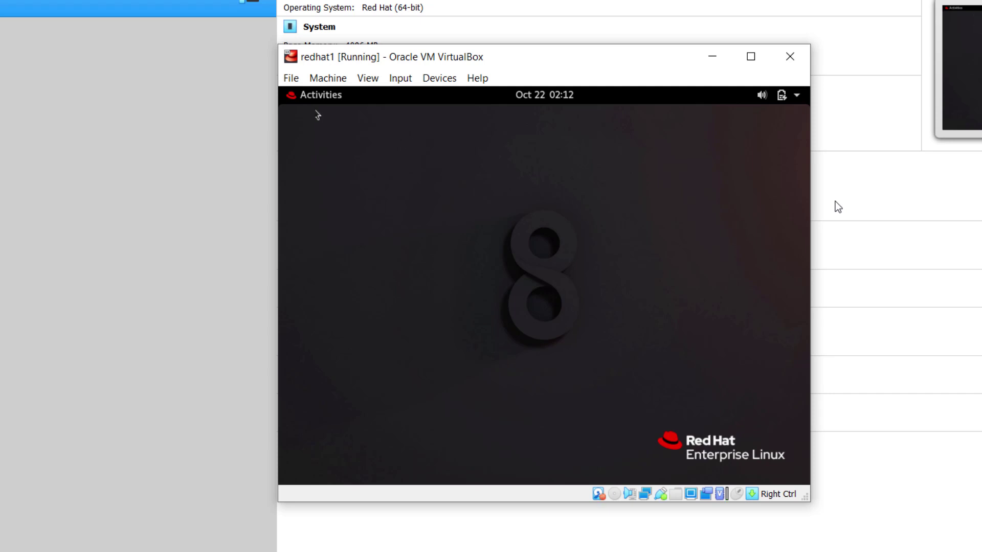
Open Firefox to test internet access and connect the wired network.
click(294, 99)
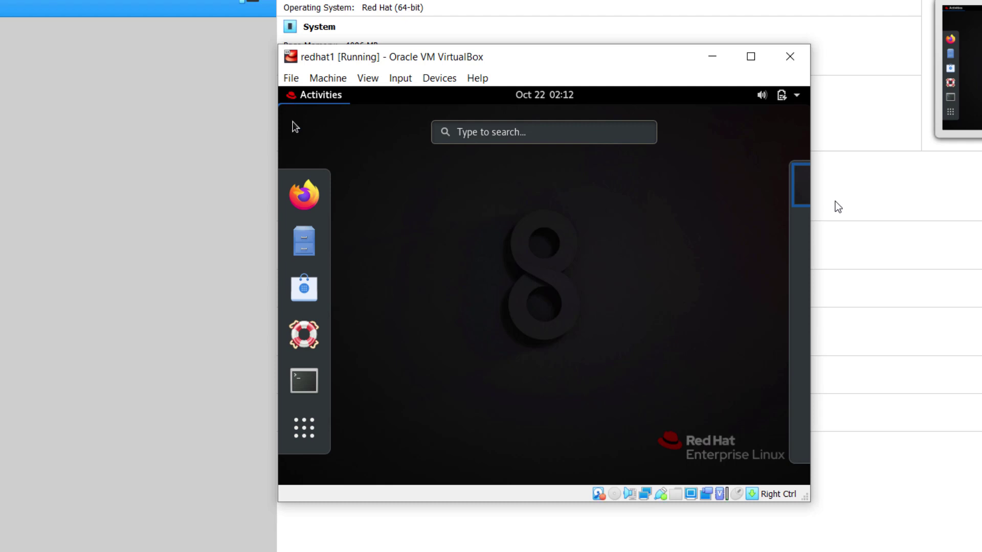
click(316, 185)
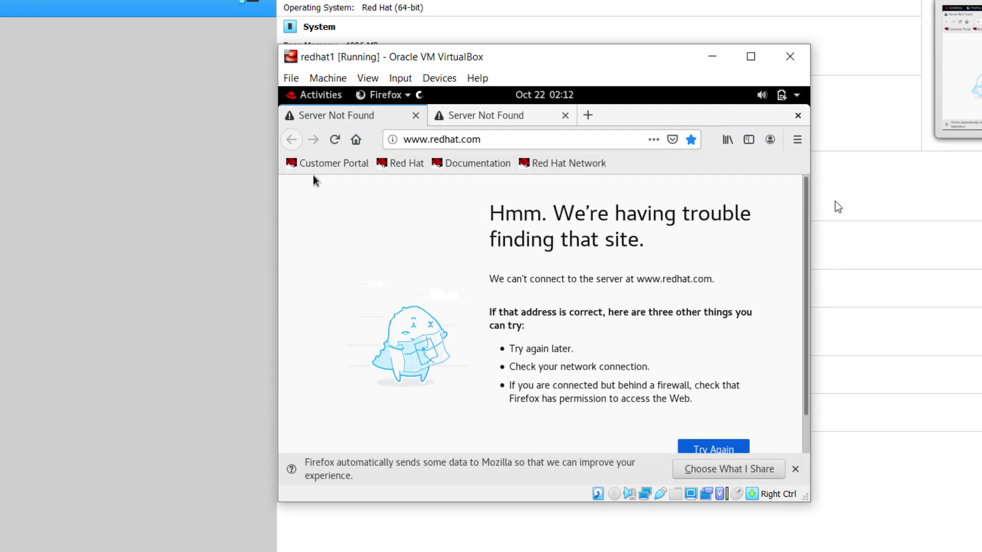
click(796, 96)
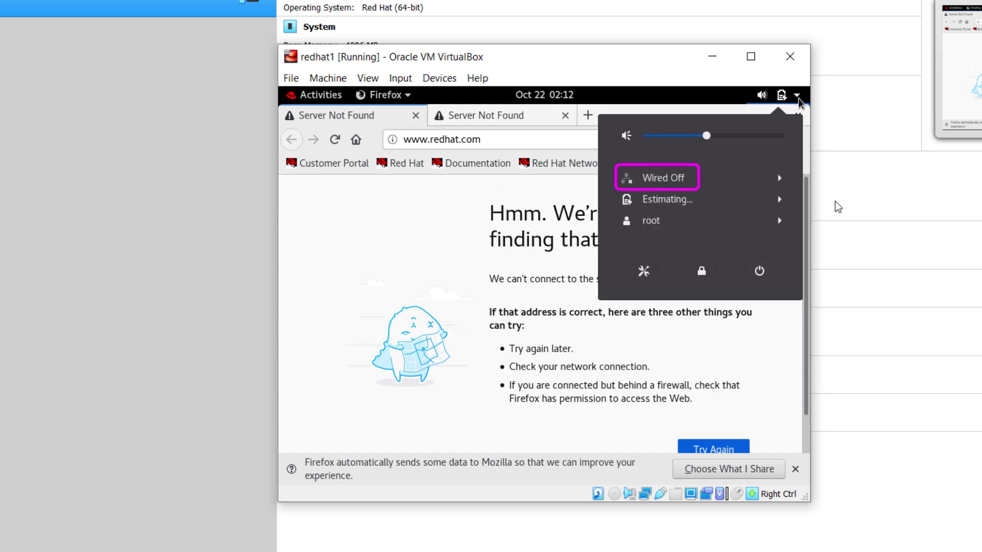
click(764, 178)
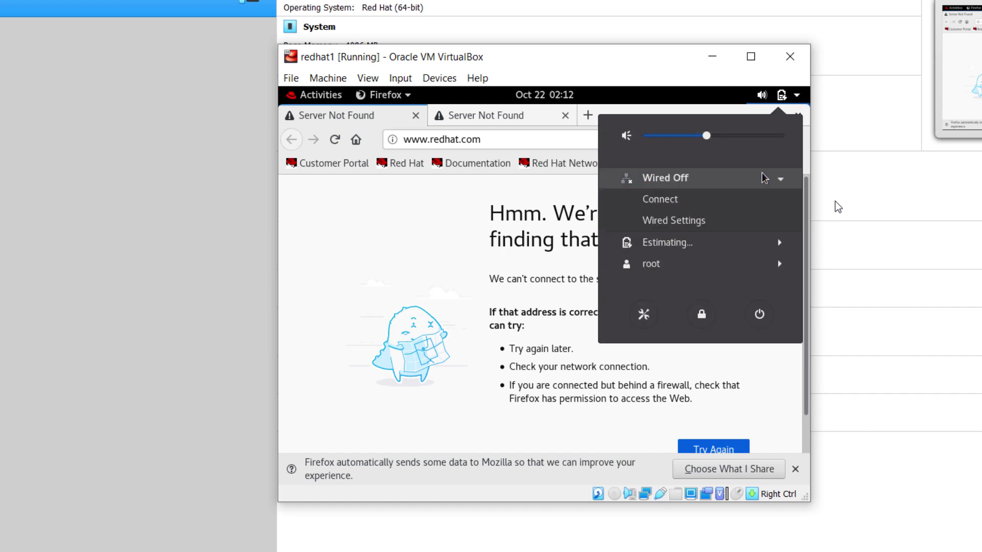
click(747, 197)
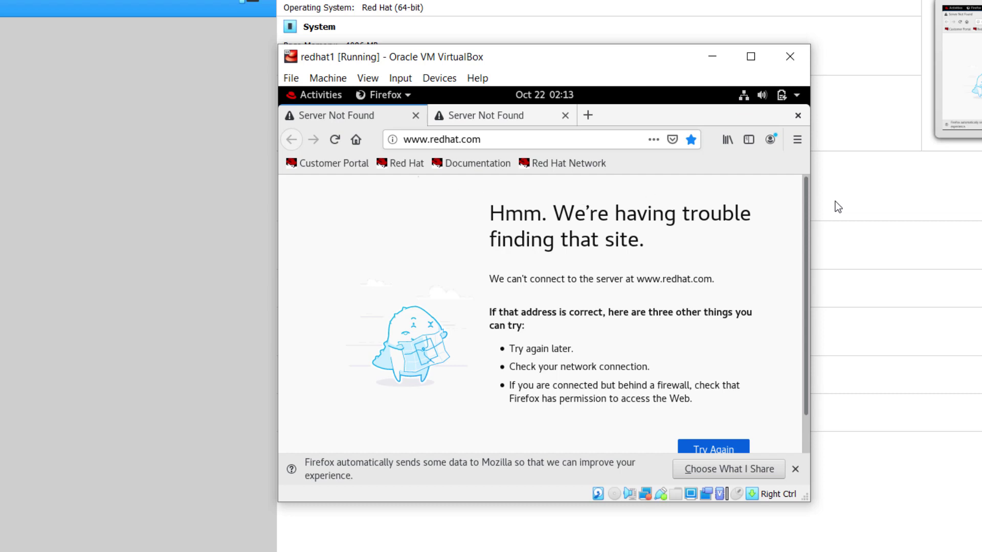
click(335, 139)
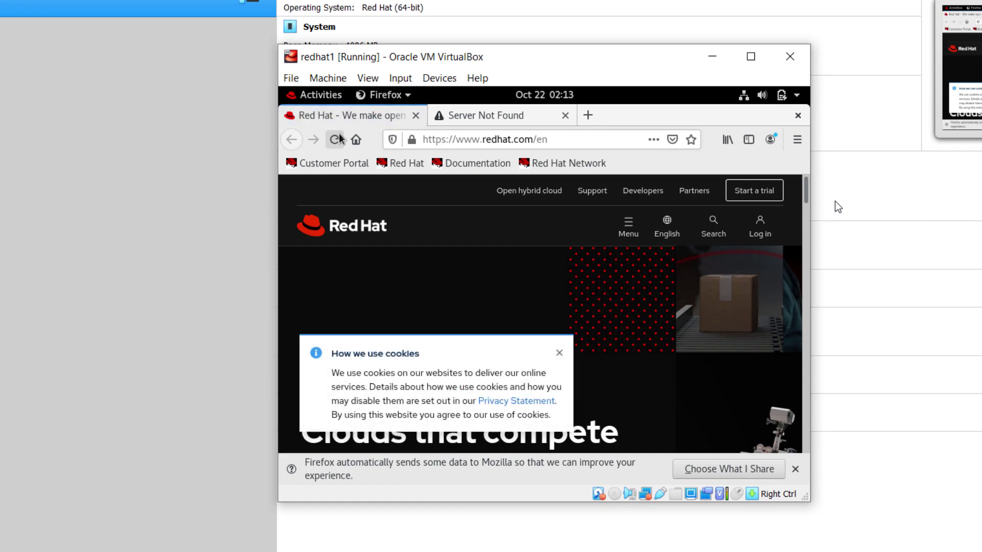
click(336, 139)
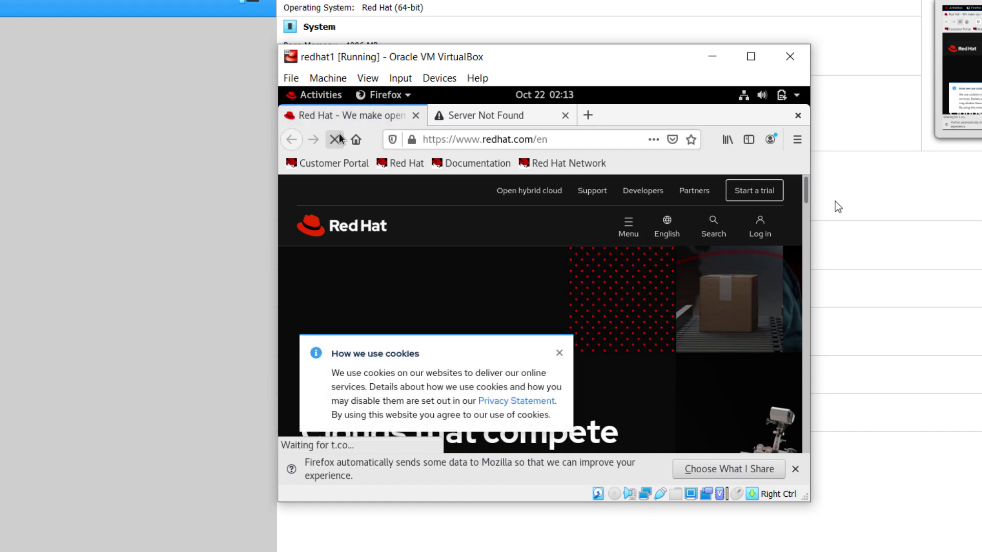
click(798, 116)
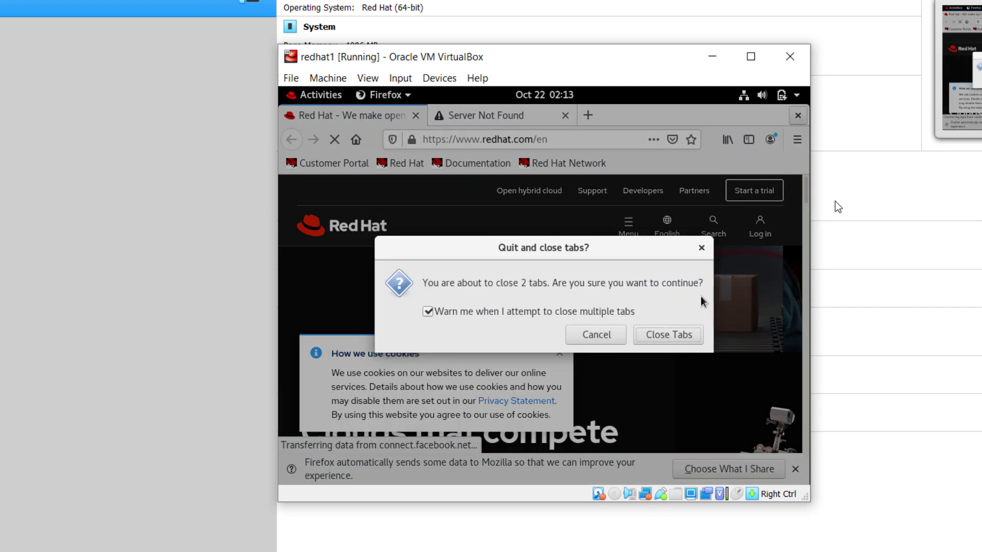
click(684, 334)
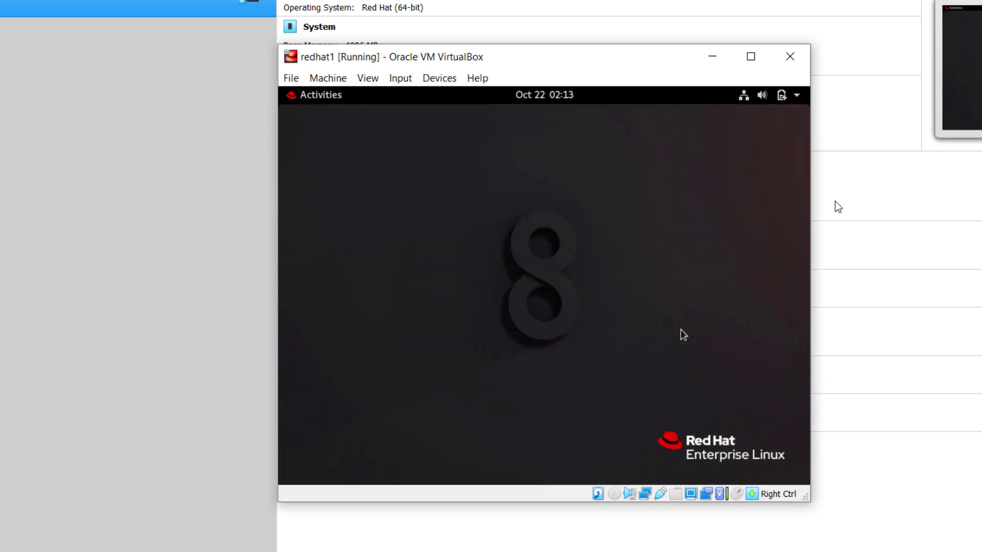
Open a terminal as root and update the system packages with dnf update.
click(295, 98)
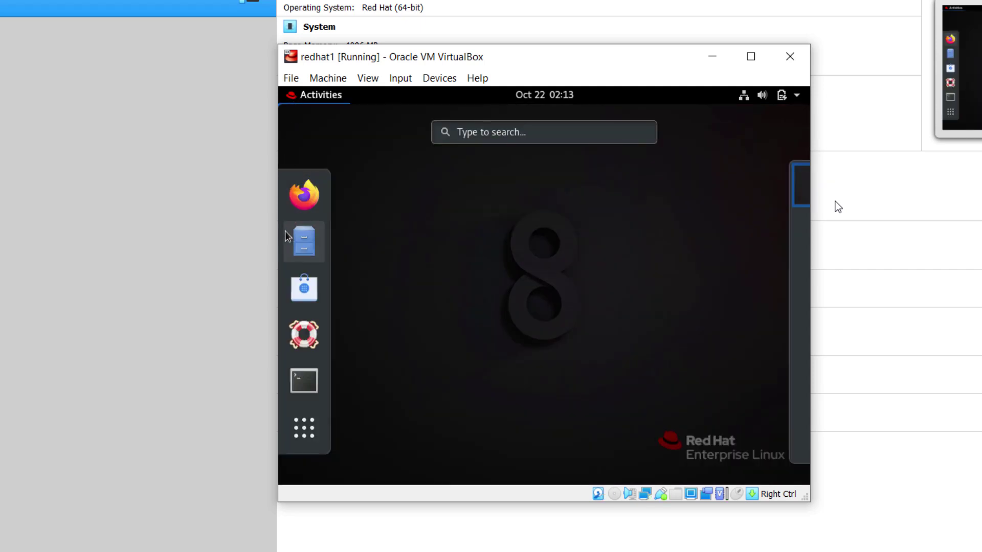
click(299, 386)
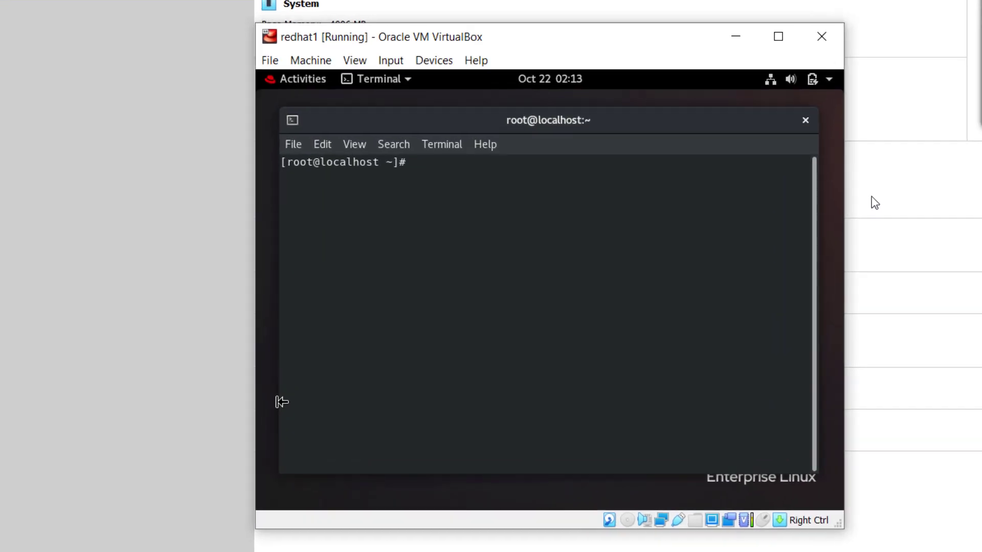
text(dnf update)
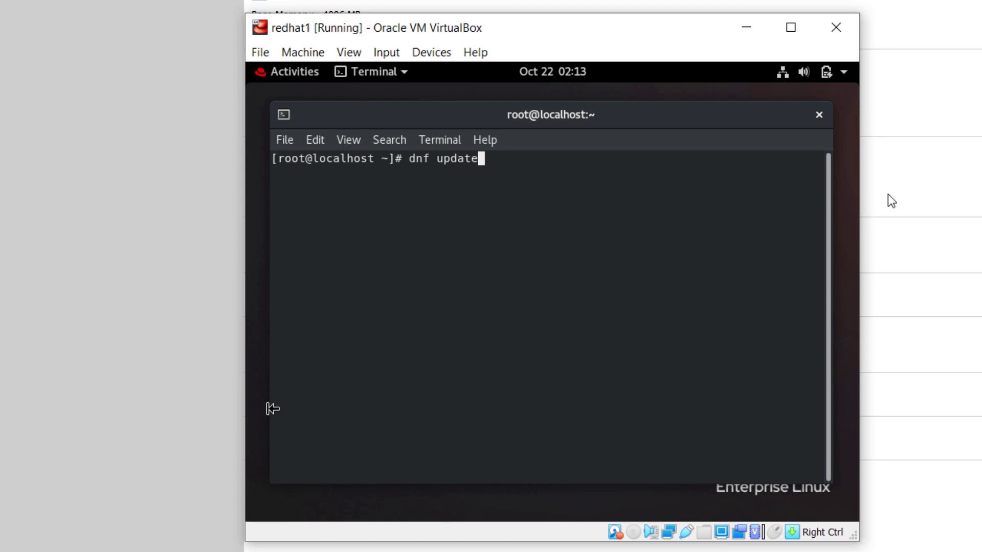
key(Return)
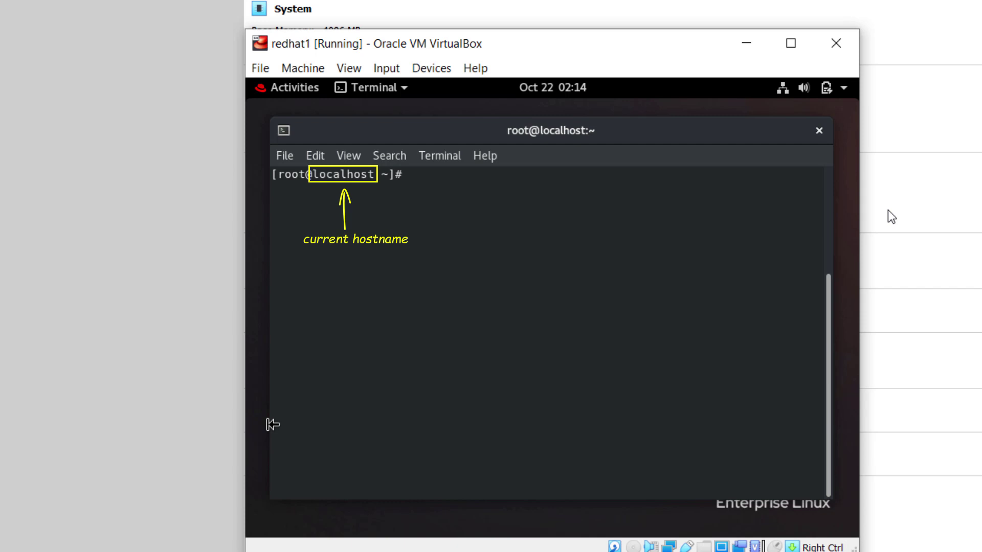
Set the static hostname to python_dev_server1 with hostnamectl set-hostname --static, and exit the terminal session.
text(hostnamectl)
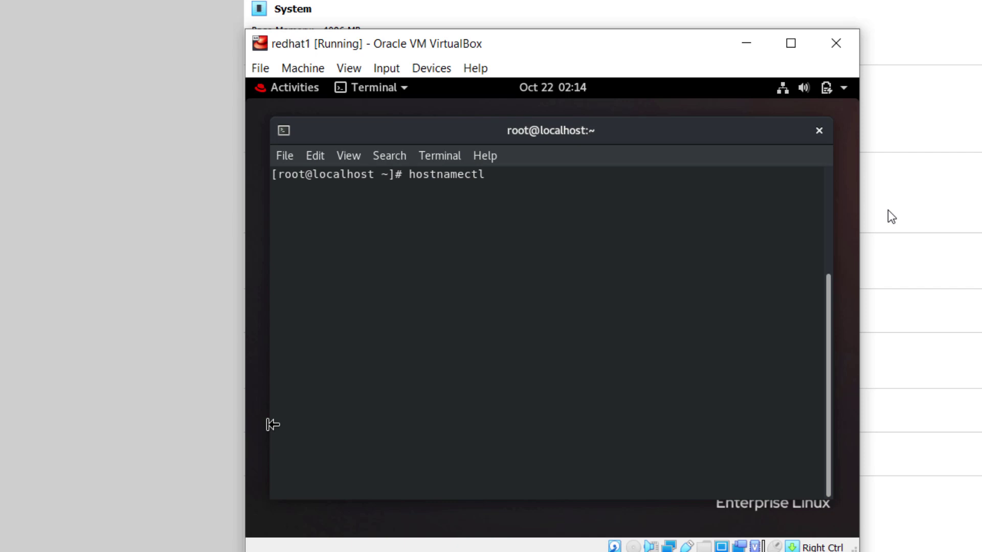
text( set-hostname )
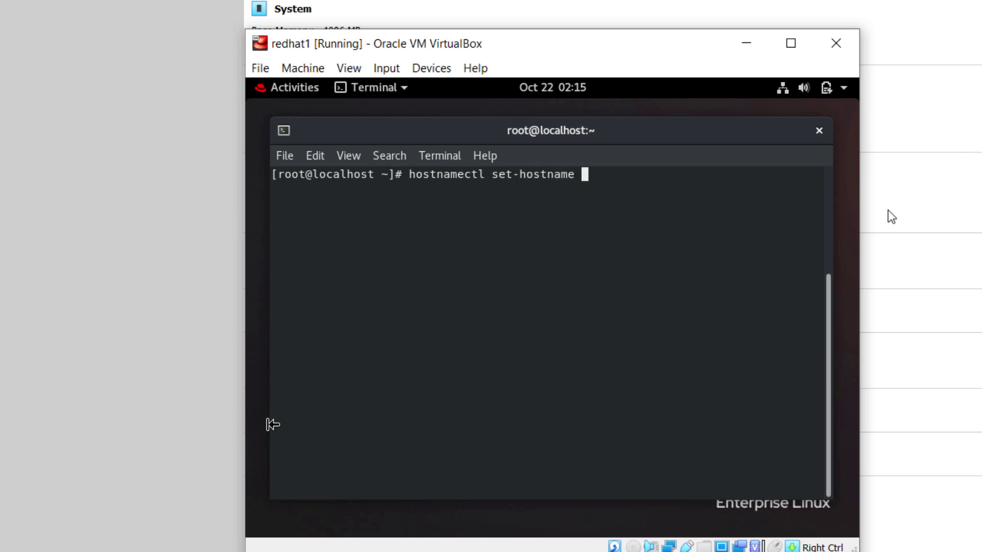
text(--static python_dev_server1)
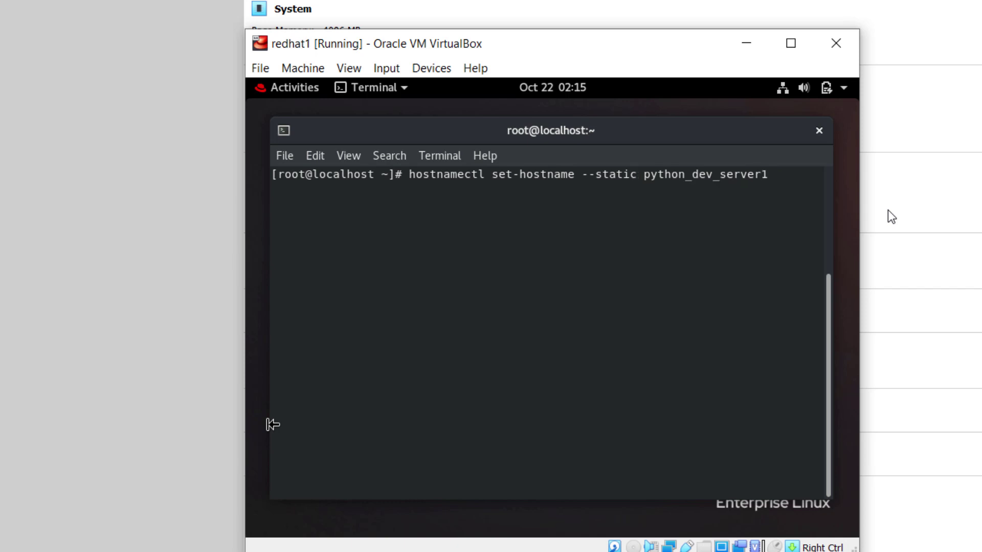
key(Return)
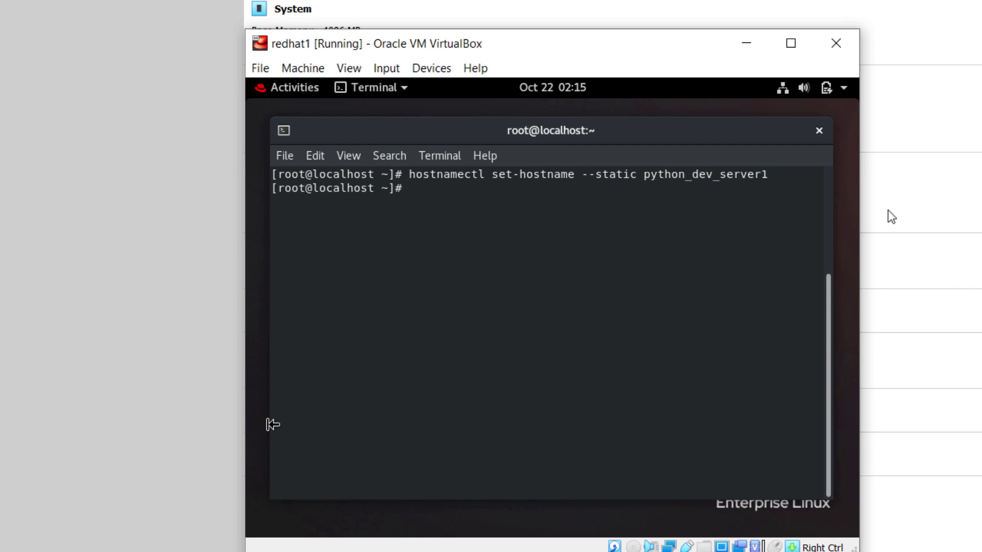
text(exit)
key(Return)
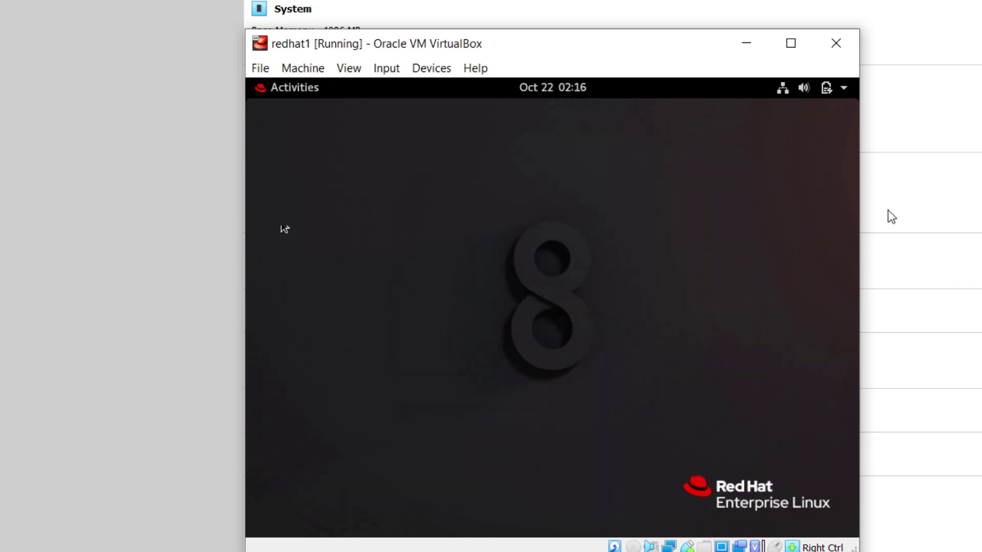
Open a new terminal and check the installed product's subscription status with subscription-manager list.
click(267, 94)
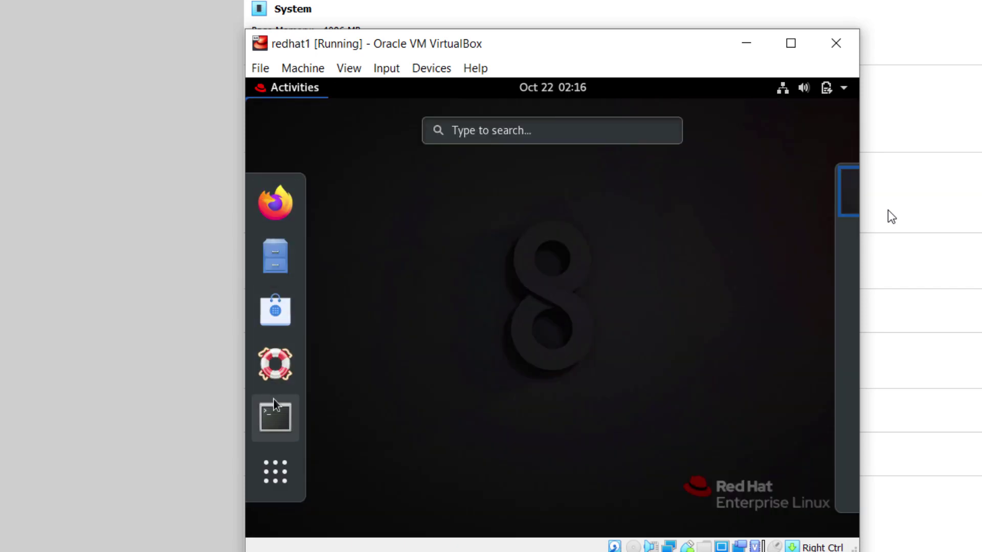
click(275, 418)
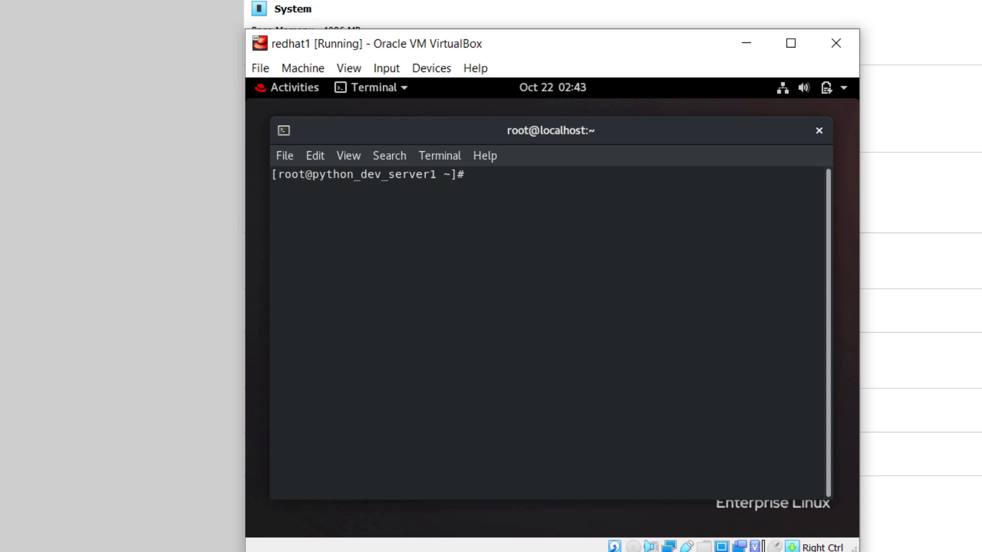
text(subscription)
text(-manager)
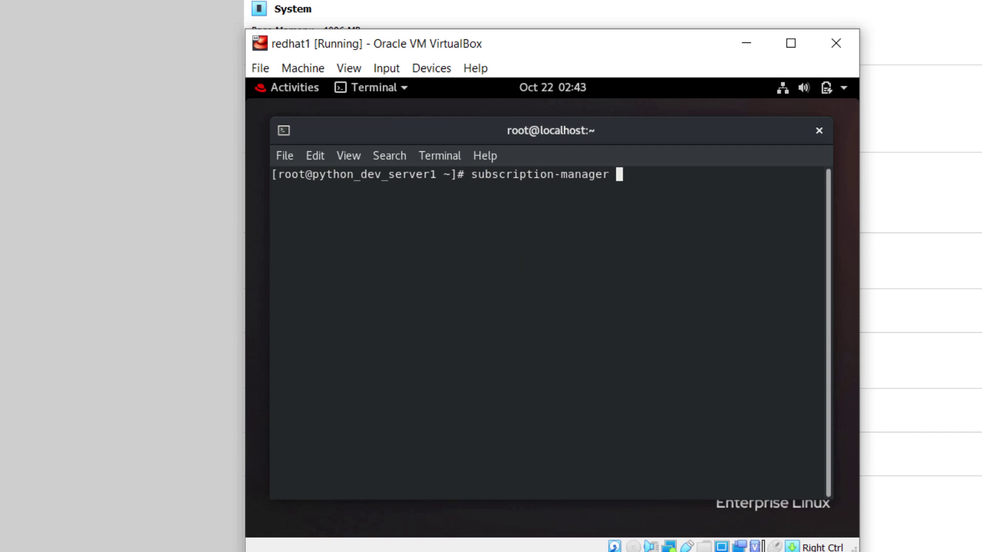
text(list)
key(Return)
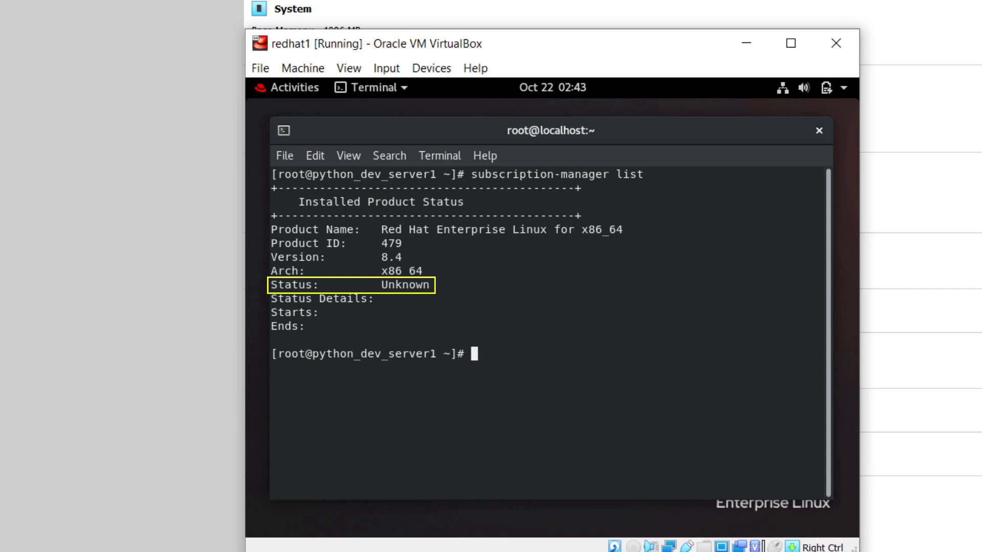
Register the system with subscription-manager register --auto-attach, entering the Red Hat account username and password, and dismiss the registration notification.
text(subscription-manager )
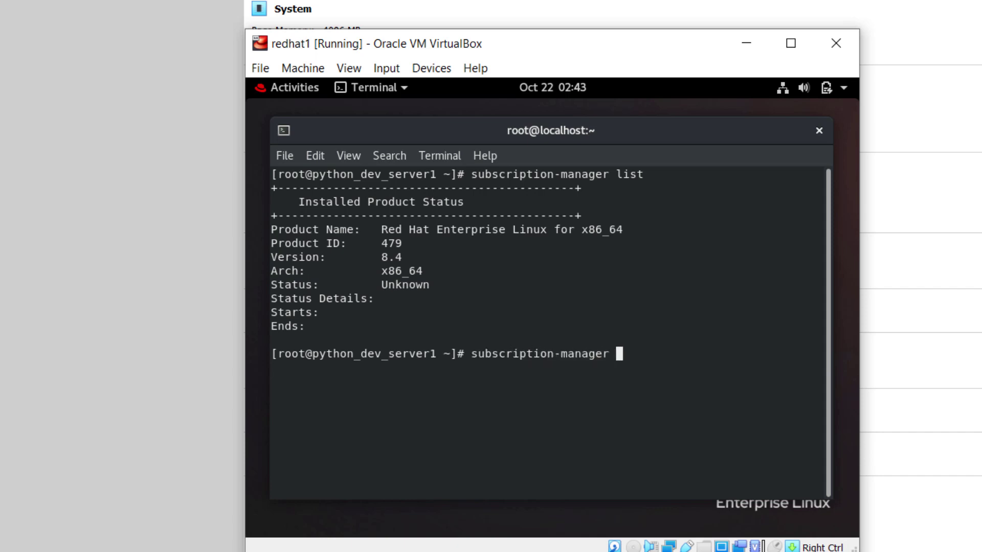
text(register --auto-attach)
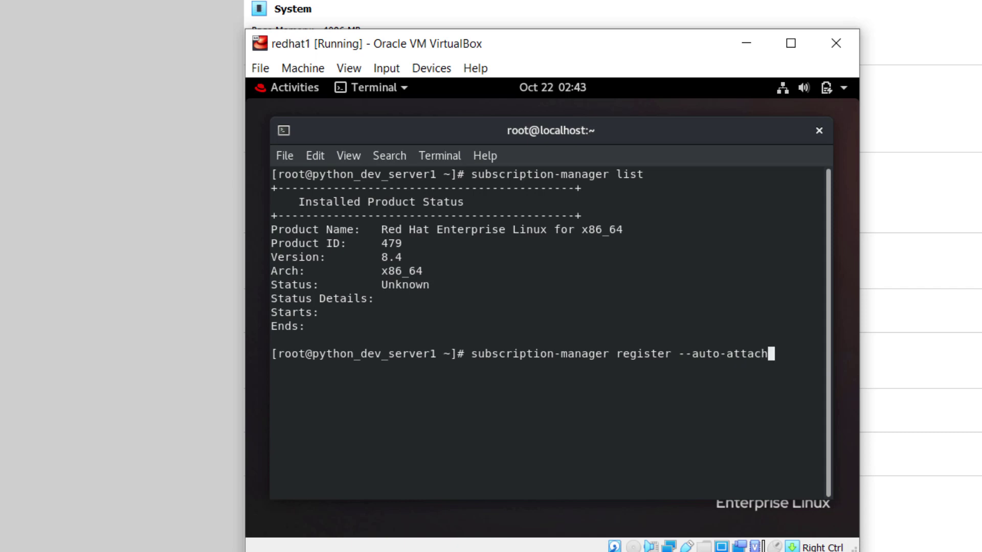
key(Return)
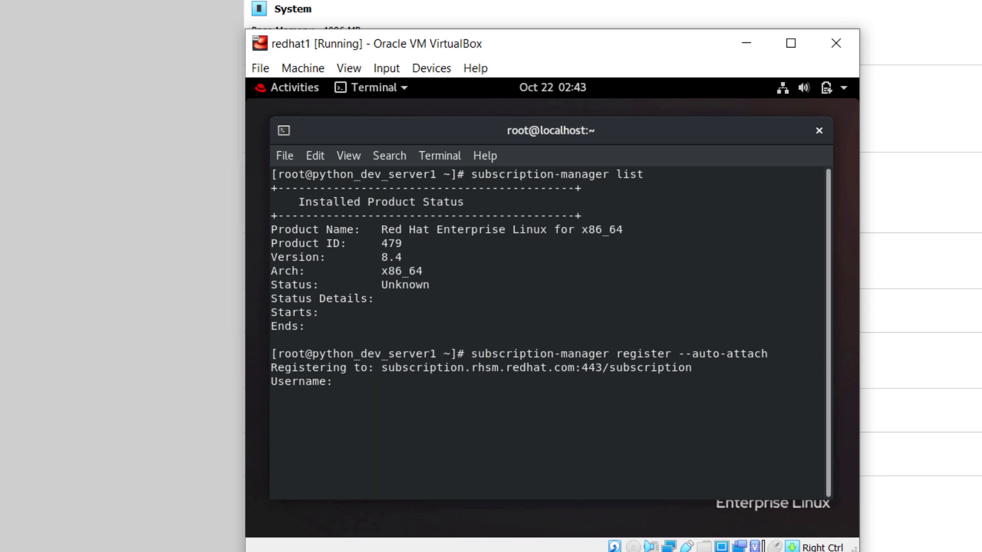
text(username)
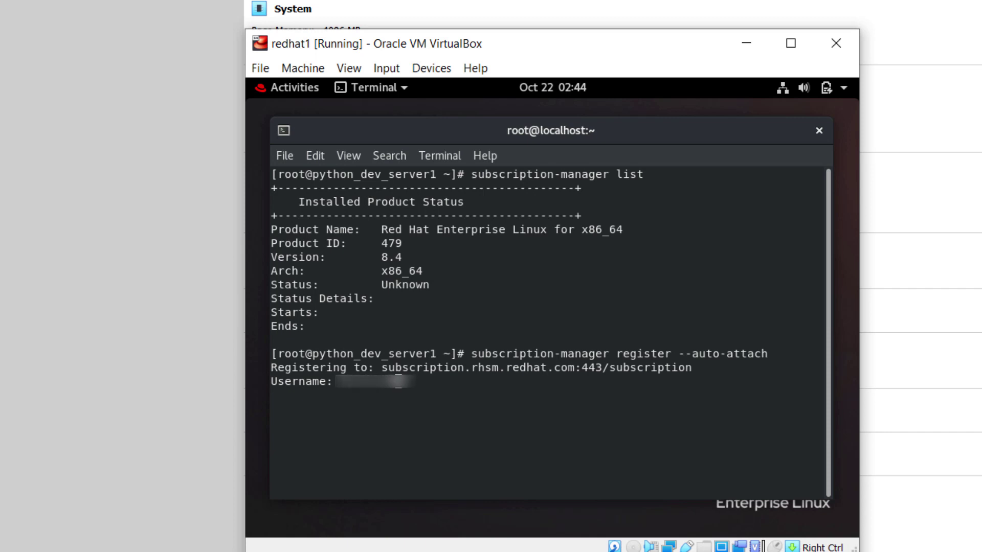
key(Return)
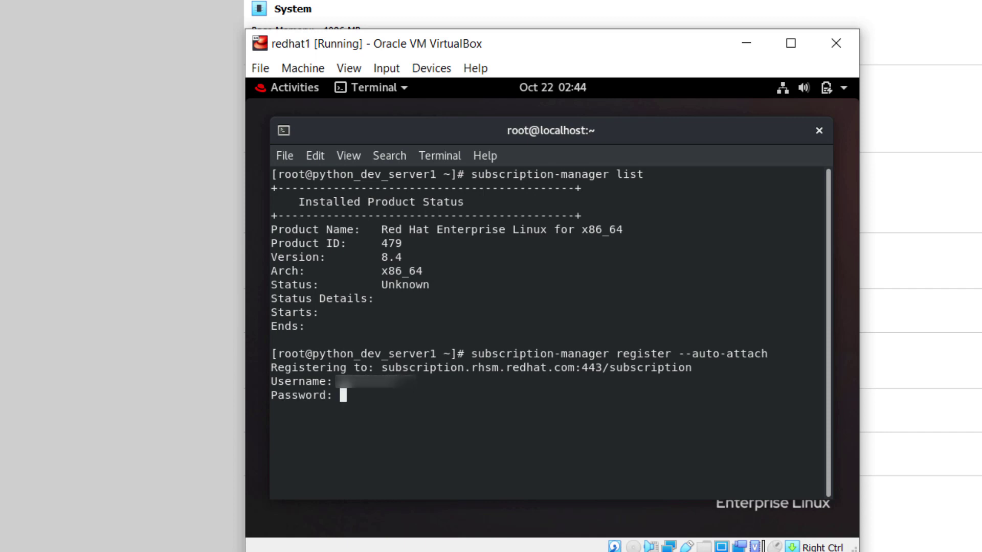
key(Return)
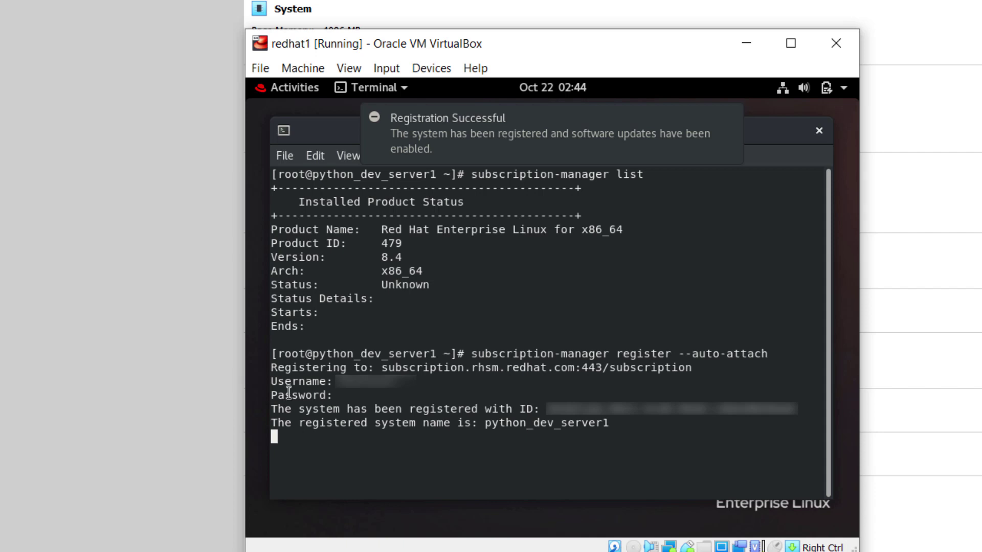
mouse_move(375, 112)
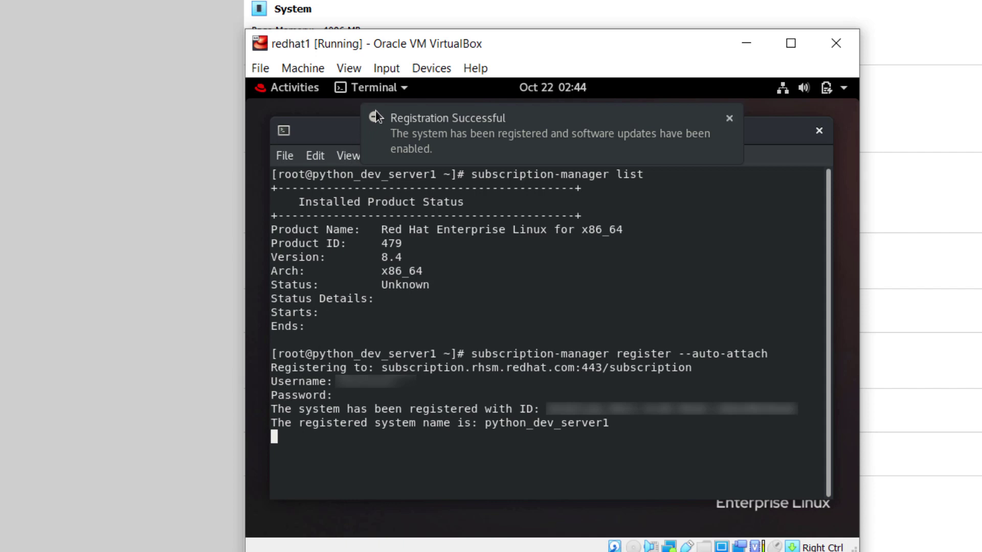
click(731, 118)
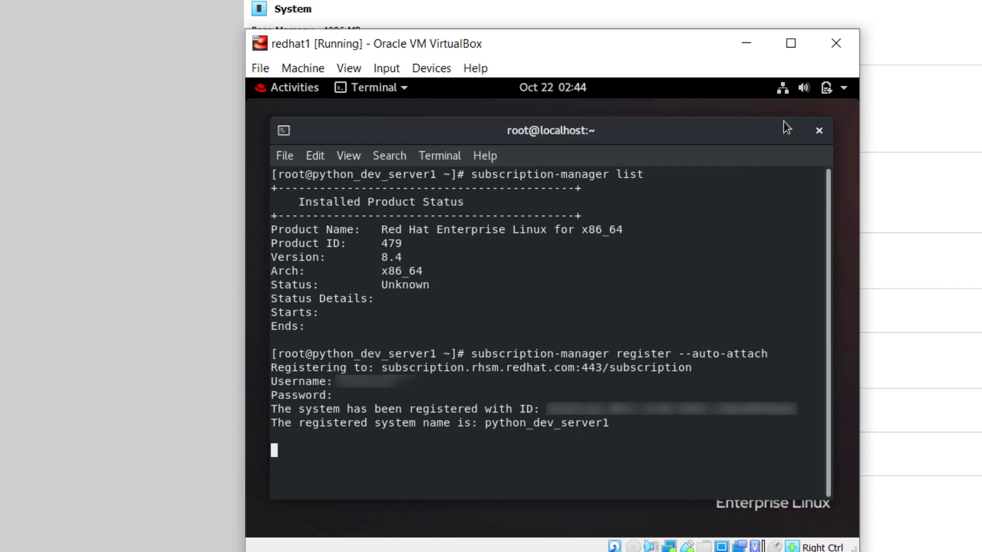
Close the terminal despite its running process, and recheck the product status with subscription-manager list in a new one.
click(824, 131)
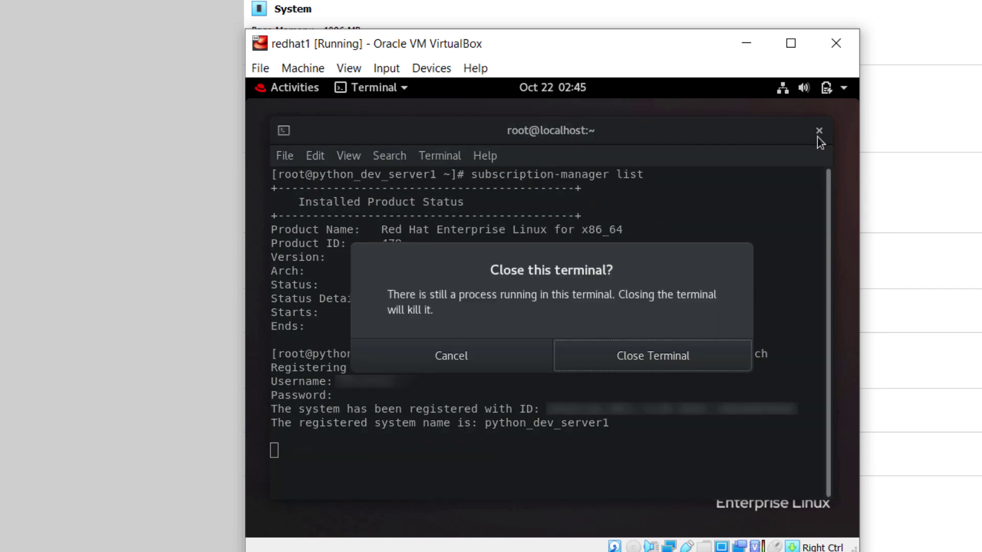
click(577, 347)
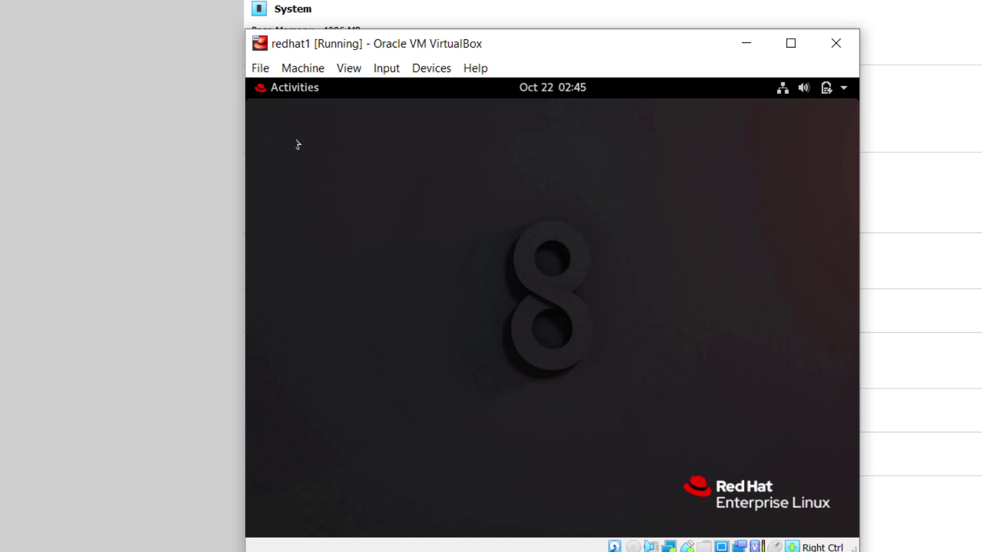
click(260, 86)
click(269, 407)
text(subscription-manager list)
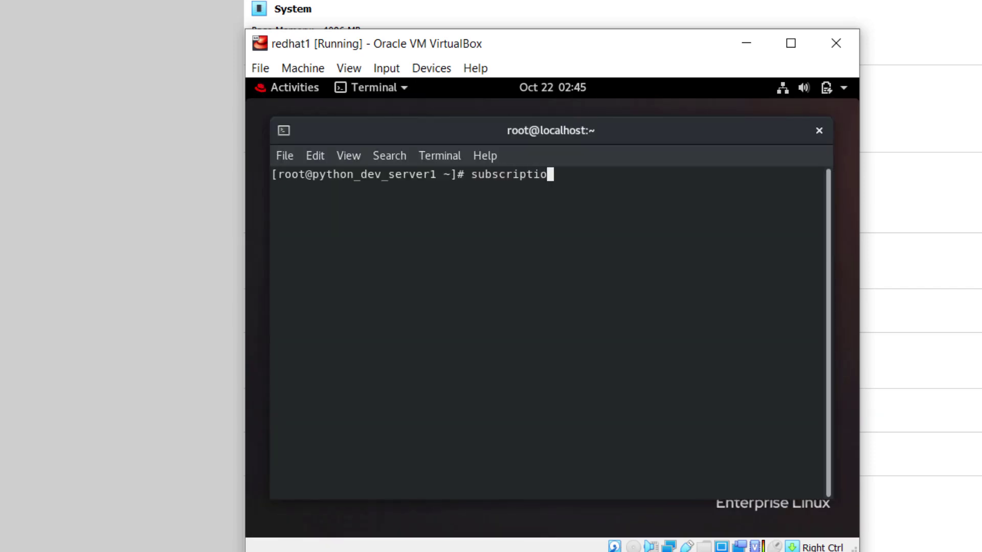
key(Return)
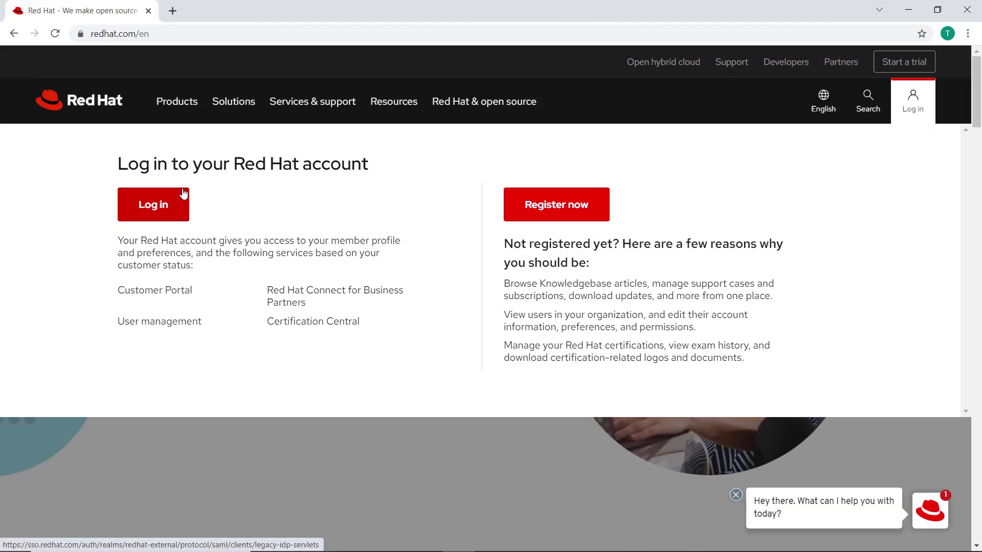
Log in to the Red Hat account on redhat.com in the Chrome browser, entering the account login and password.
click(183, 193)
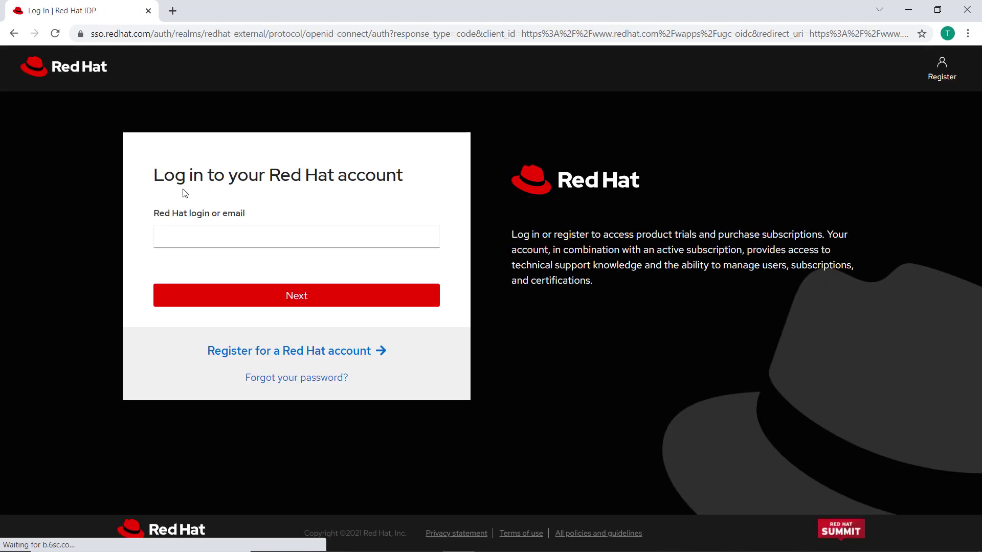
click(272, 296)
text(•••••••••)
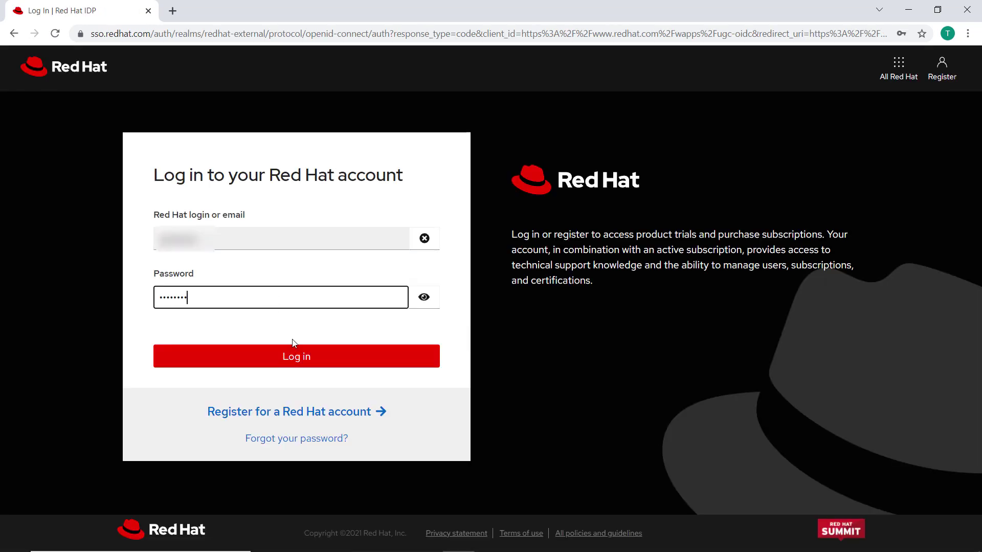
click(300, 358)
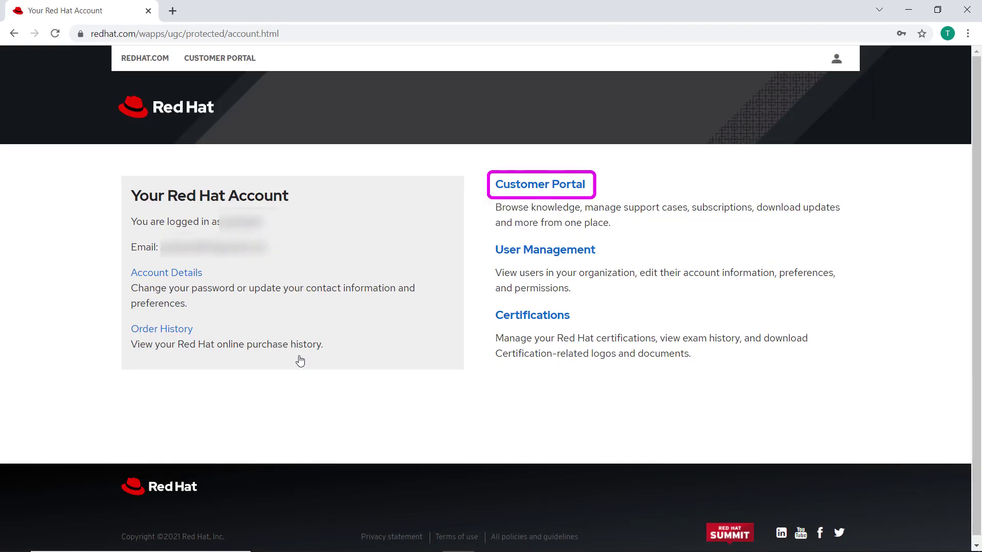
Go to the Red Hat Customer Portal and open My Subscriptions.
click(534, 188)
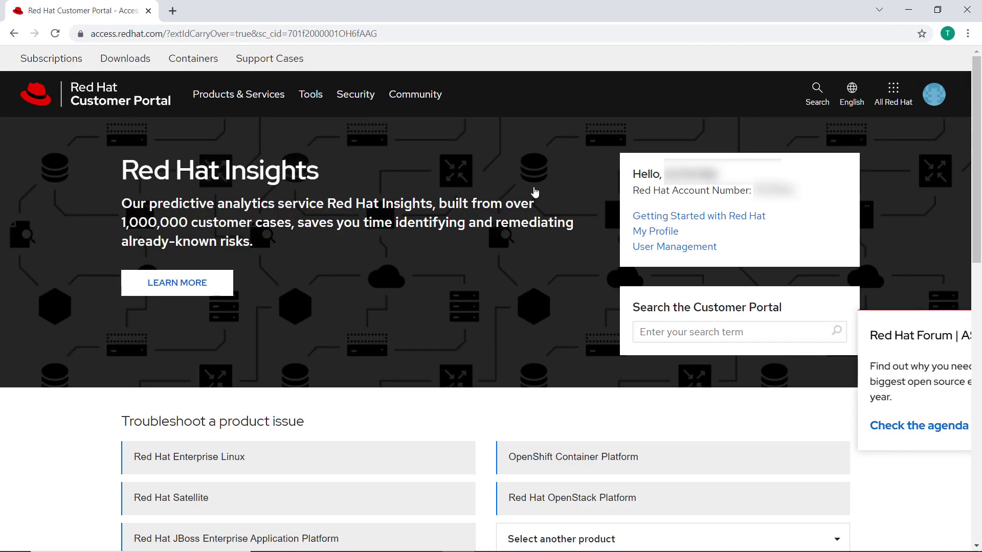
scroll(534, 192, down, 3)
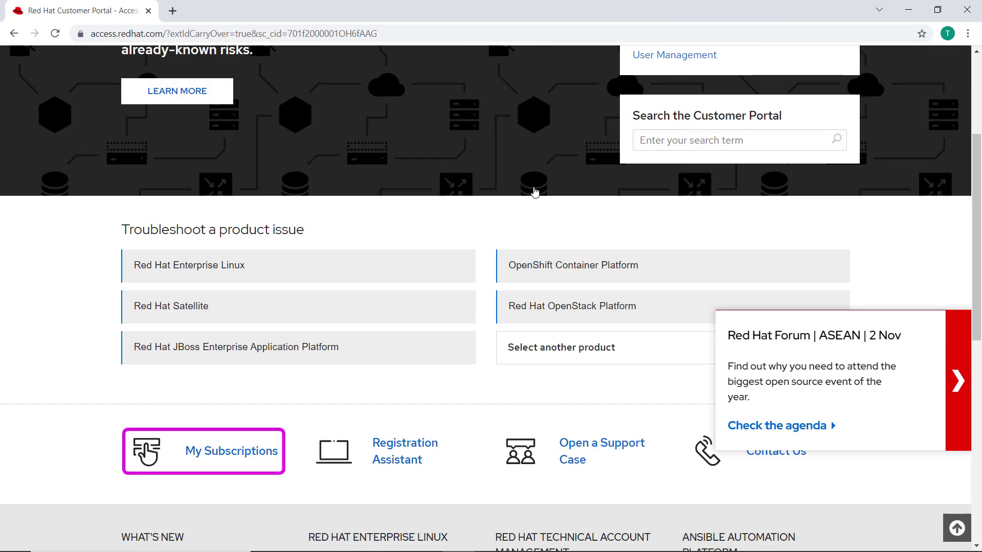
click(231, 451)
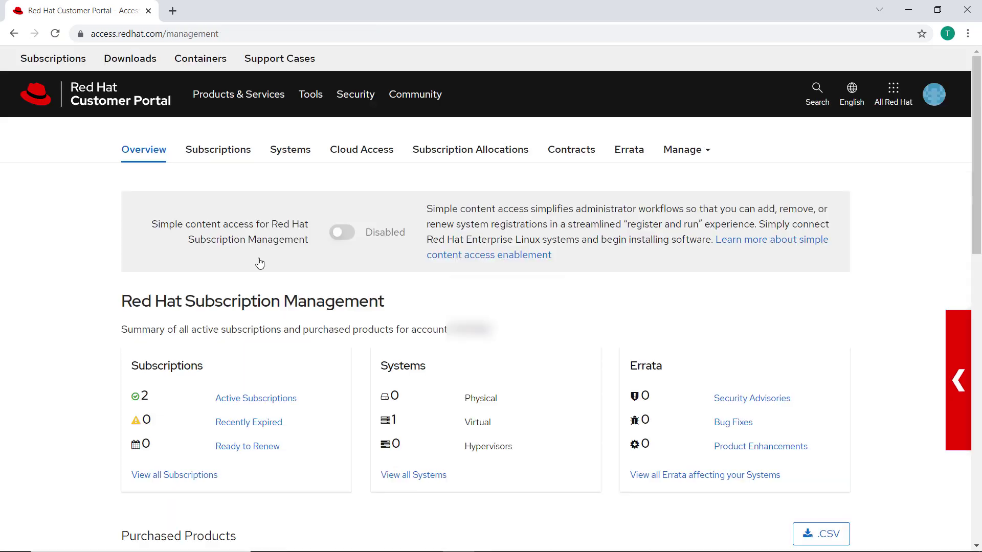
Open Red Hat Developer Subscription for Individuals from the purchased products and view the systems attached to it.
scroll(259, 261, down, 2)
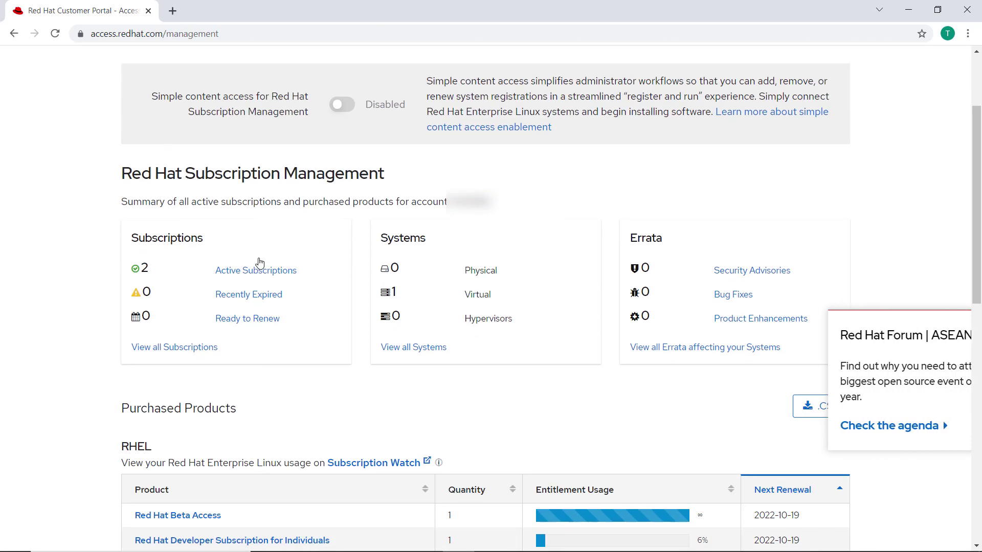
scroll(978, 340, down, 3)
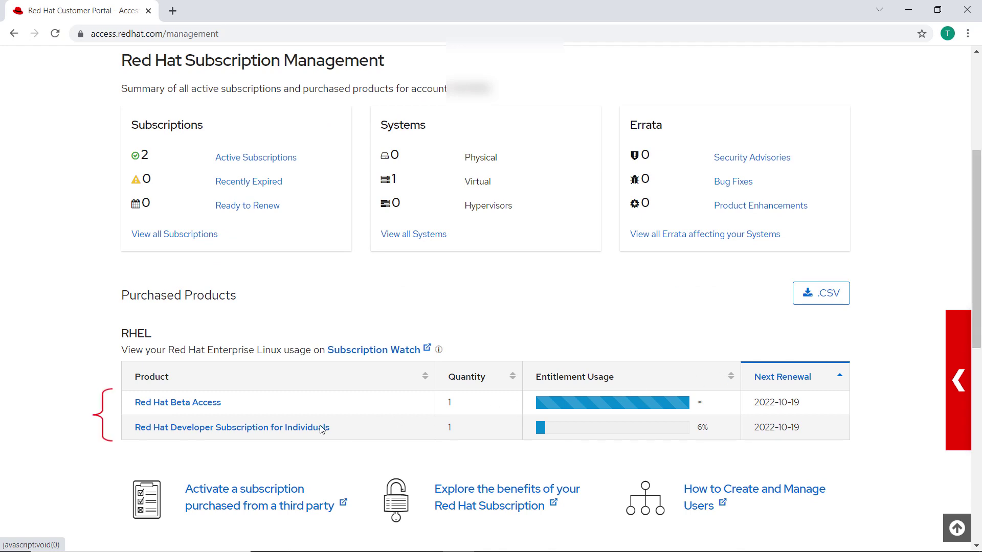
click(299, 429)
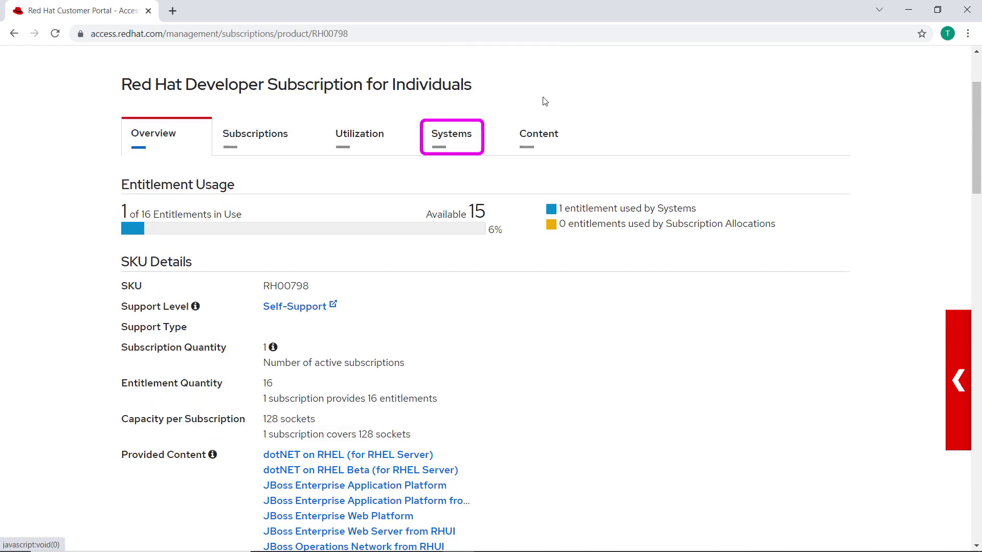
click(436, 137)
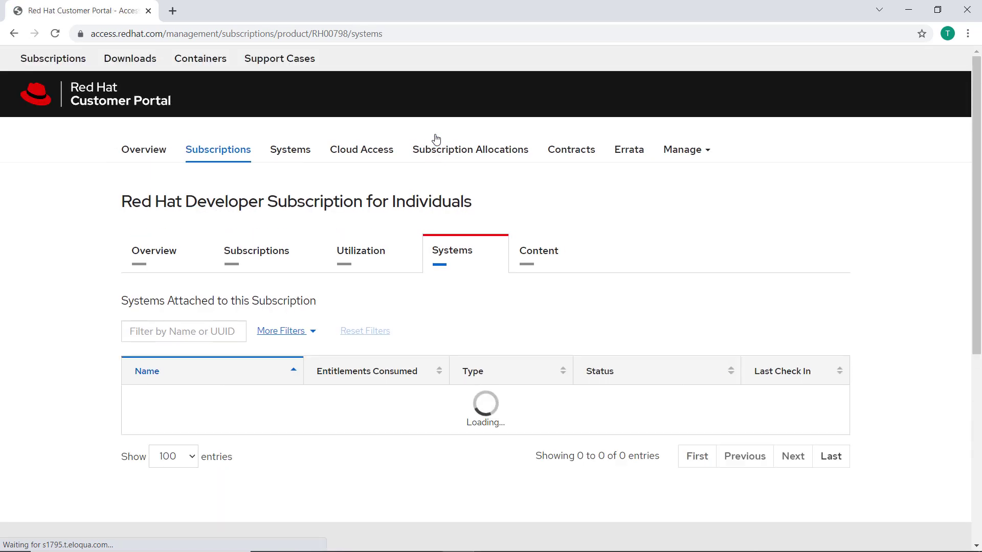